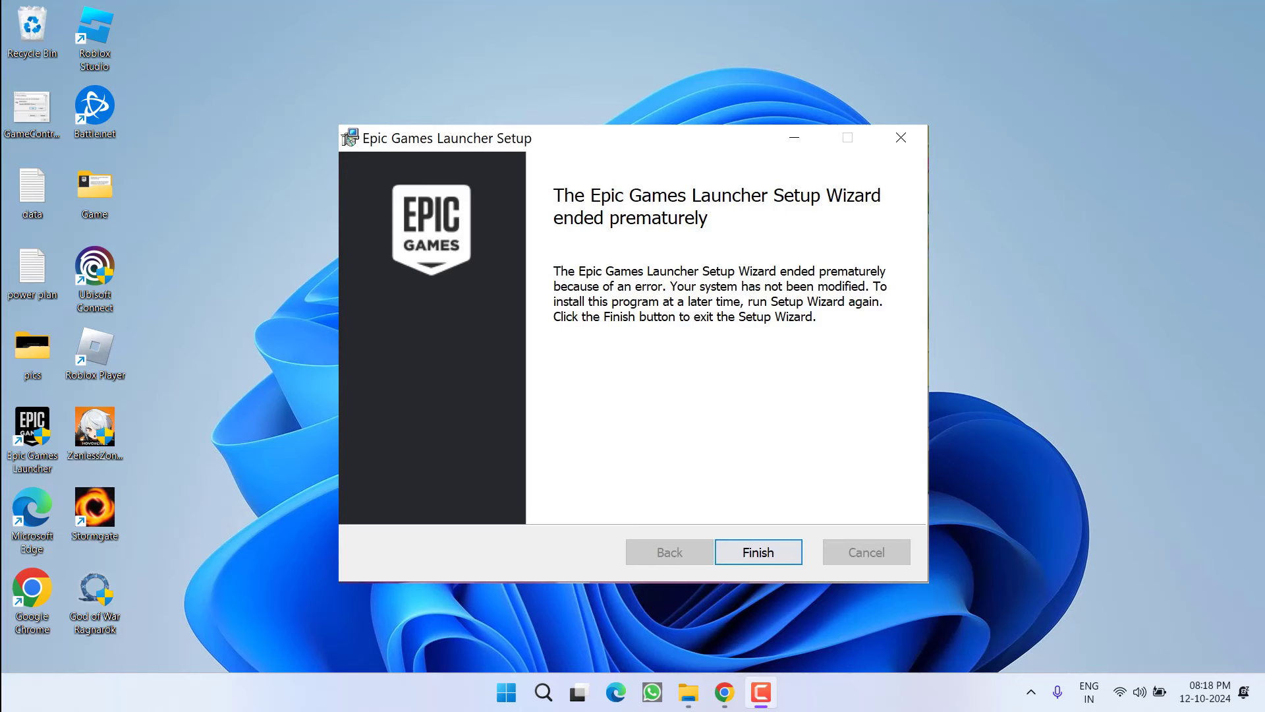
Step: Open File Explorer at C:\Program Files via the Windows (C:) drive
{"action": "left_click", "coordinate": [278, 346]}
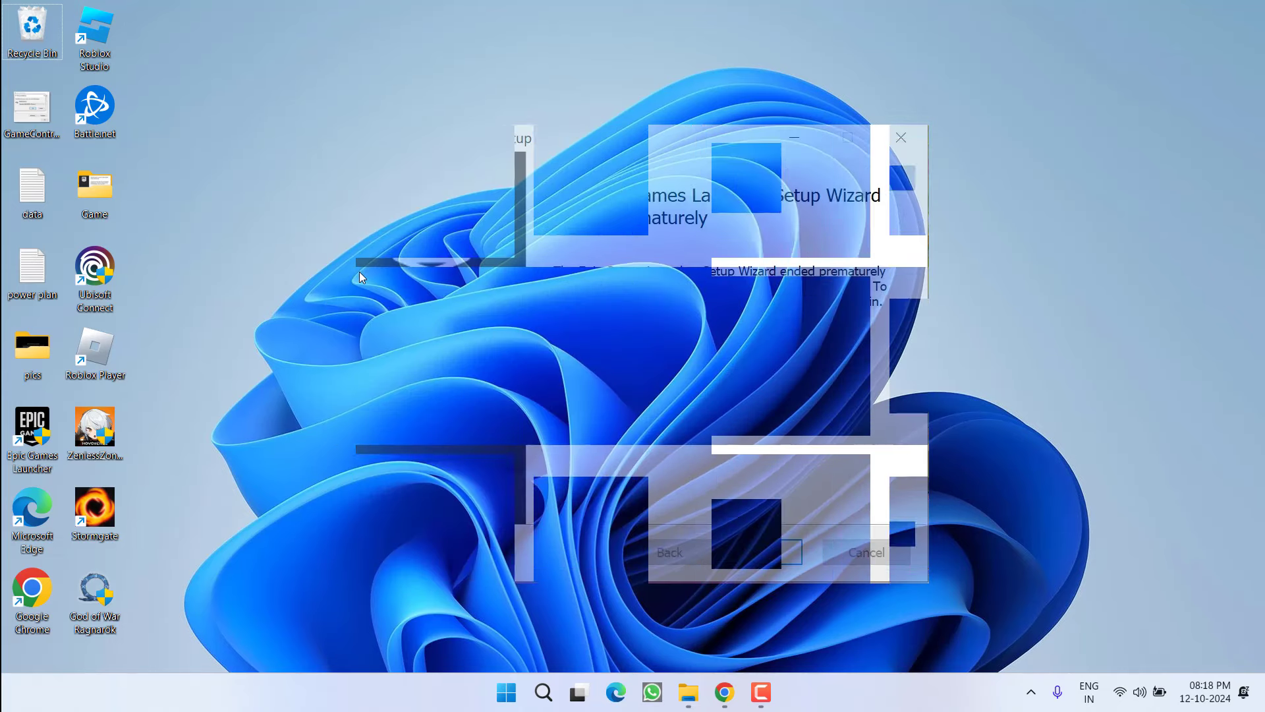
{"action": "key", "text": "super+e"}
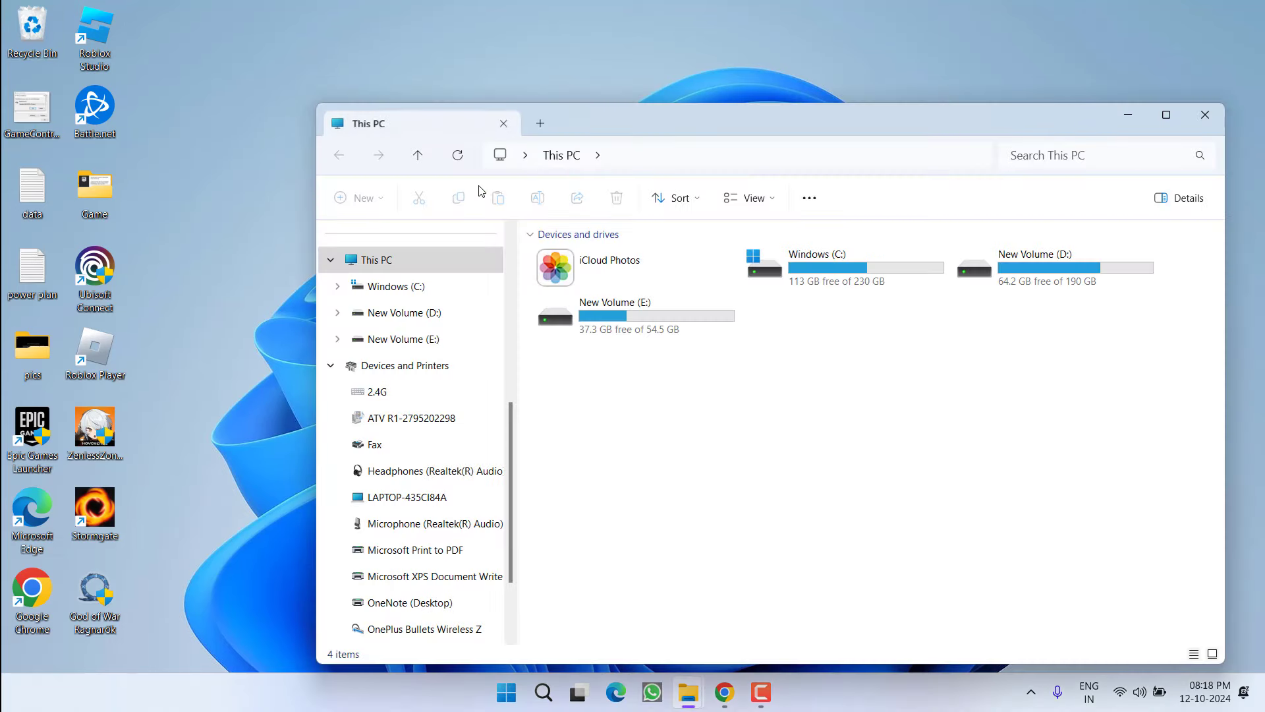
{"action": "double_click", "coordinate": [860, 270]}
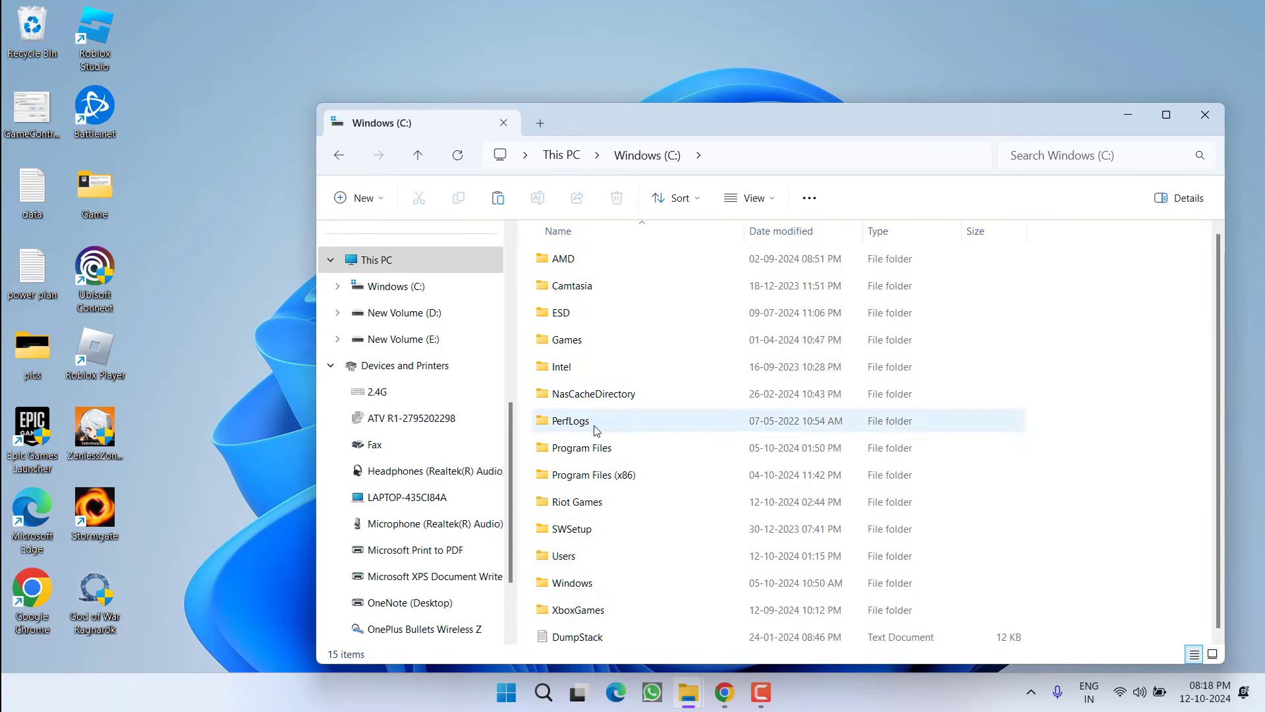
{"action": "left_click", "coordinate": [570, 449]}
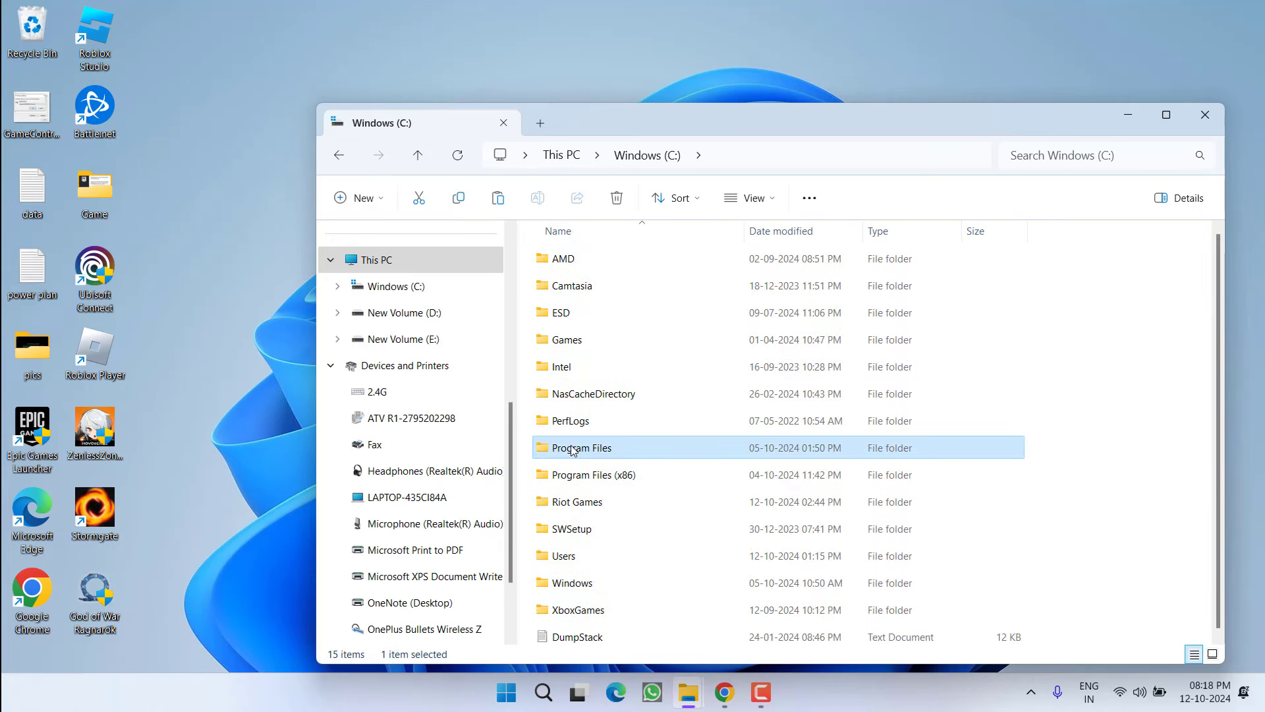
{"action": "double_click", "coordinate": [572, 449]}
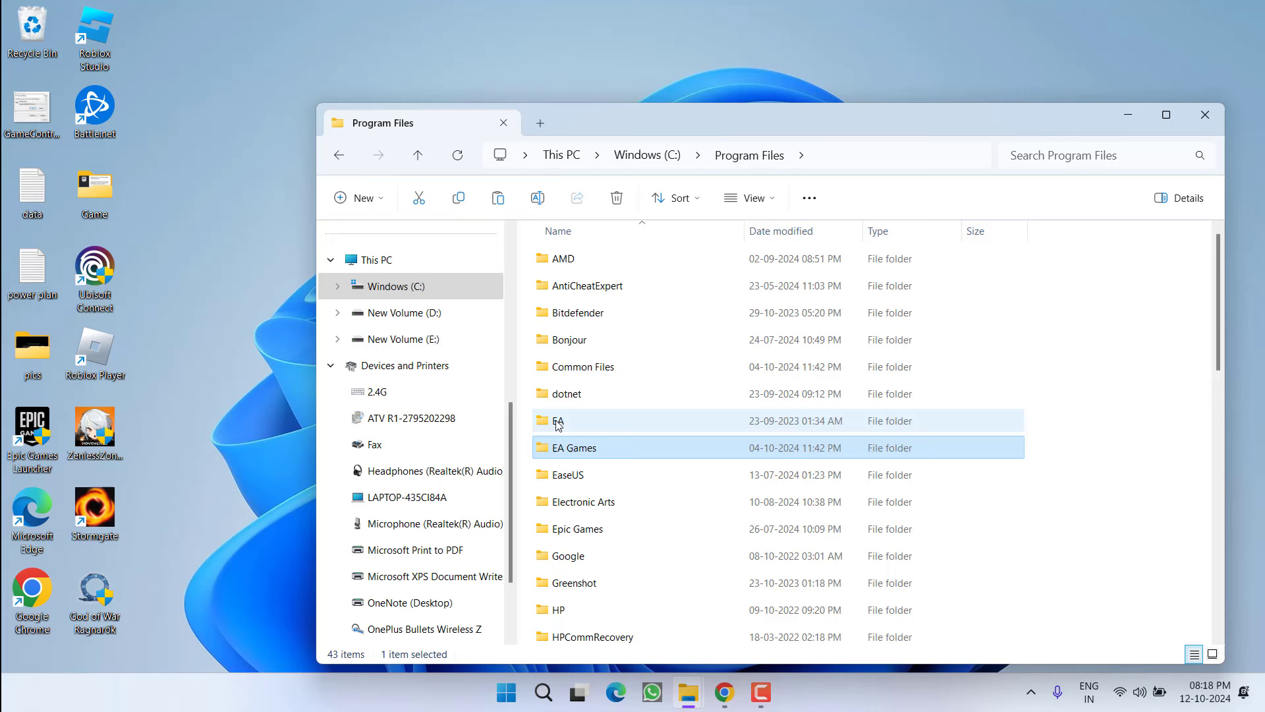
Step: Delete the Epic Games folder from Program Files
{"action": "left_click", "coordinate": [610, 530]}
{"action": "right_click", "coordinate": [571, 530]}
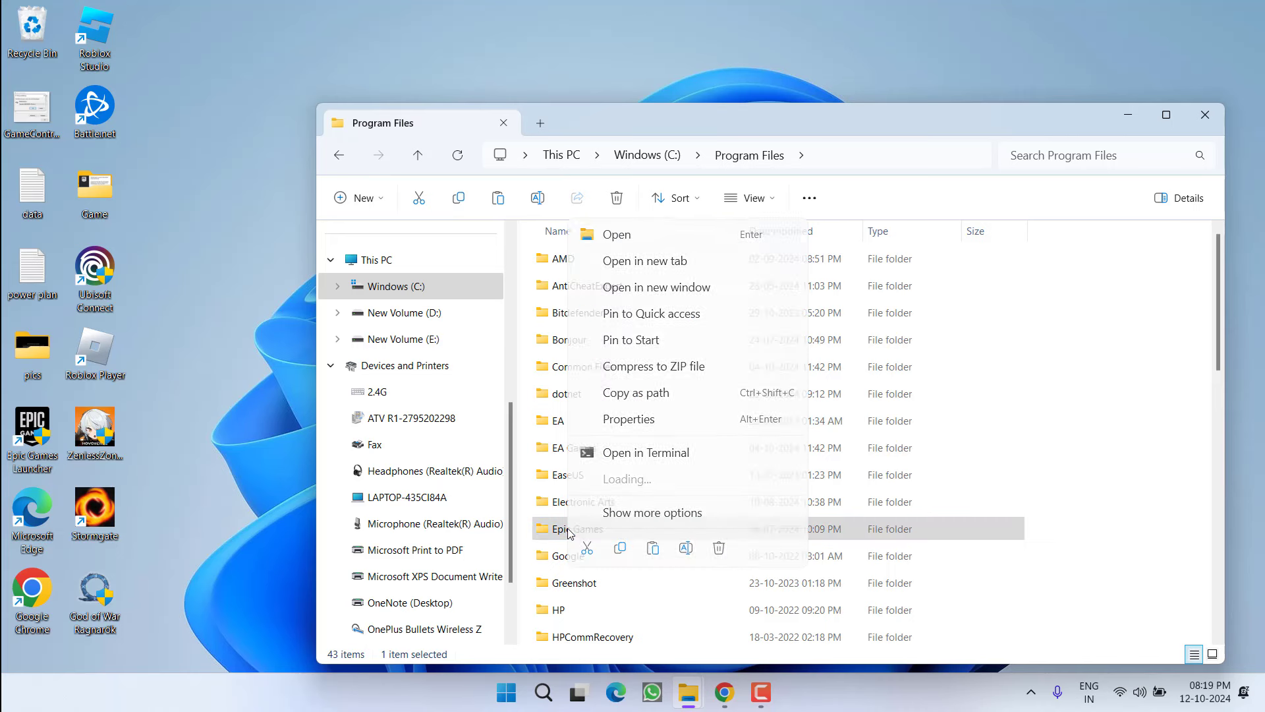
{"action": "left_click", "coordinate": [718, 548]}
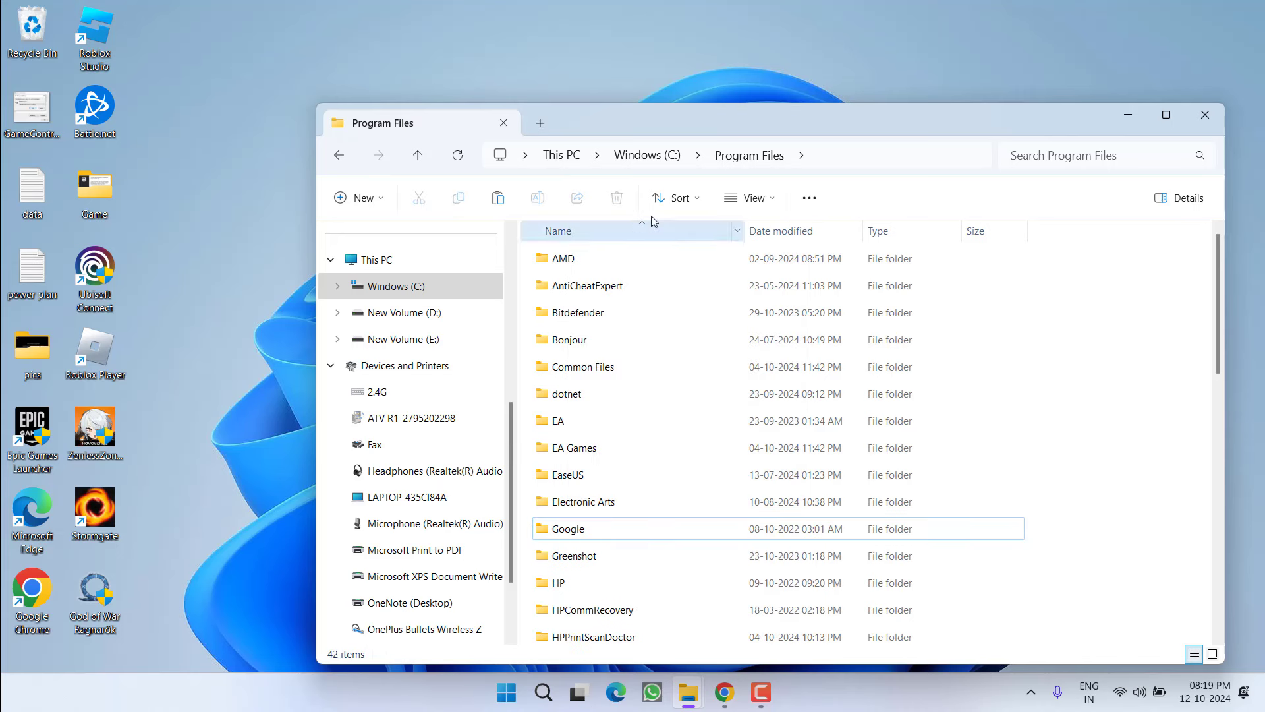
Step: Go back up to Windows (C:) and open Program Files (x86)
{"action": "left_click", "coordinate": [648, 157]}
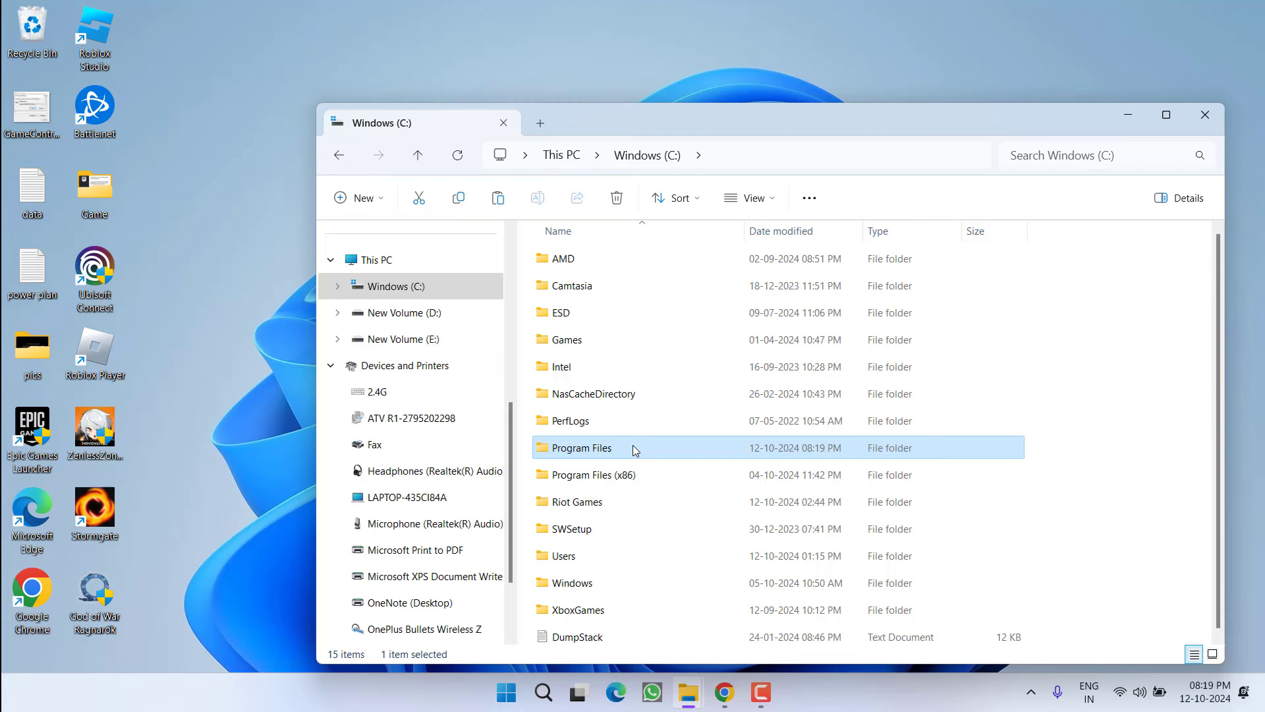
{"action": "left_click", "coordinate": [621, 480]}
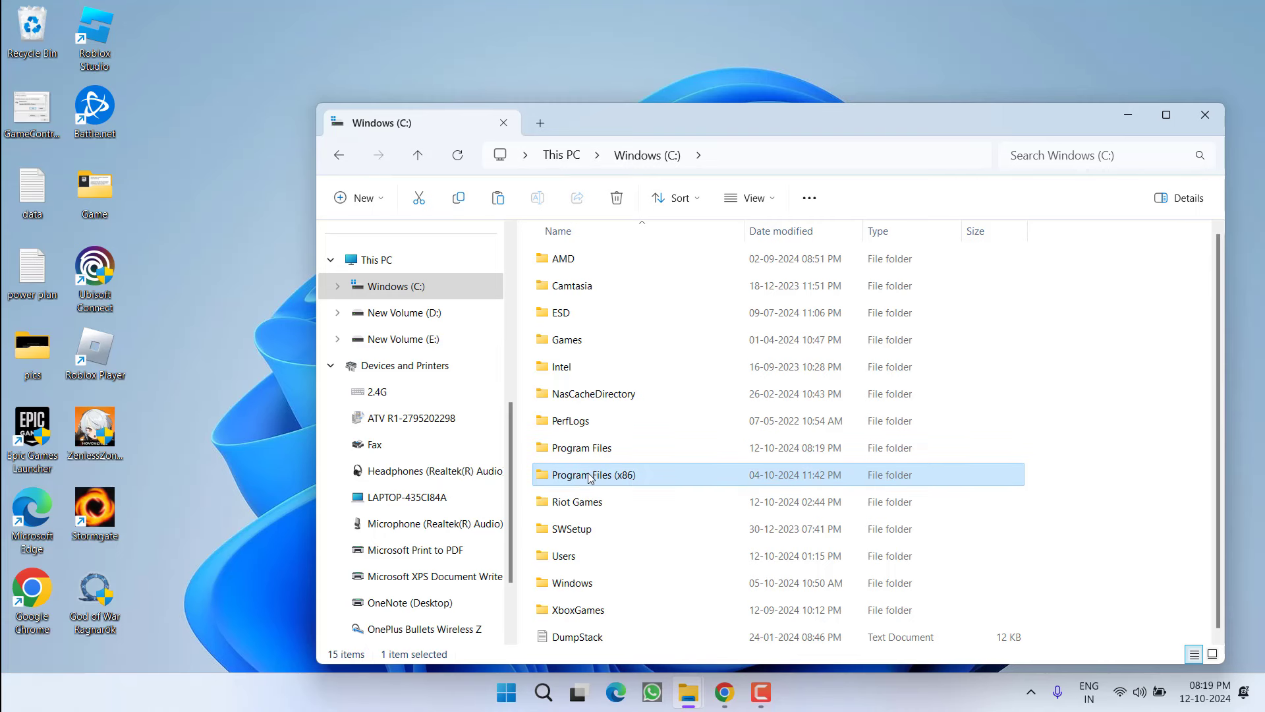
{"action": "double_click", "coordinate": [590, 475]}
Step: Delete the Epic Games folder from Program Files (x86)
{"action": "left_click", "coordinate": [583, 419]}
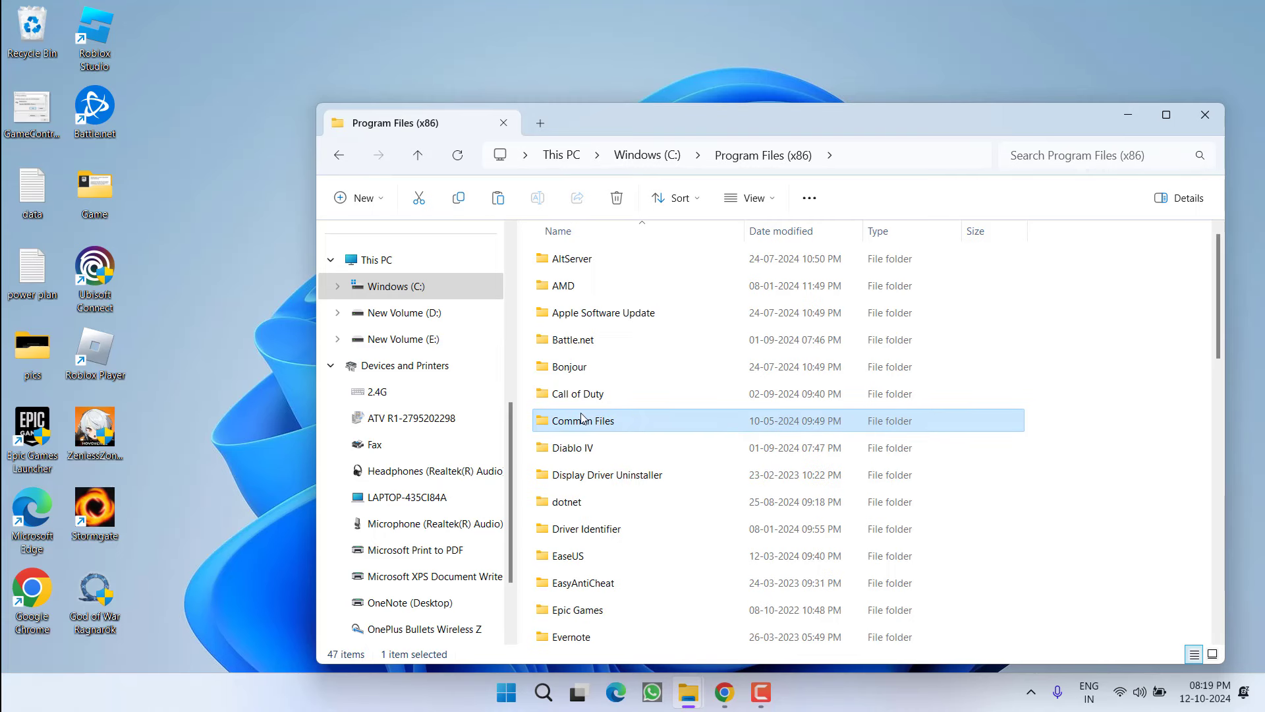
{"action": "key", "text": "e"}
{"action": "left_click", "coordinate": [609, 600]}
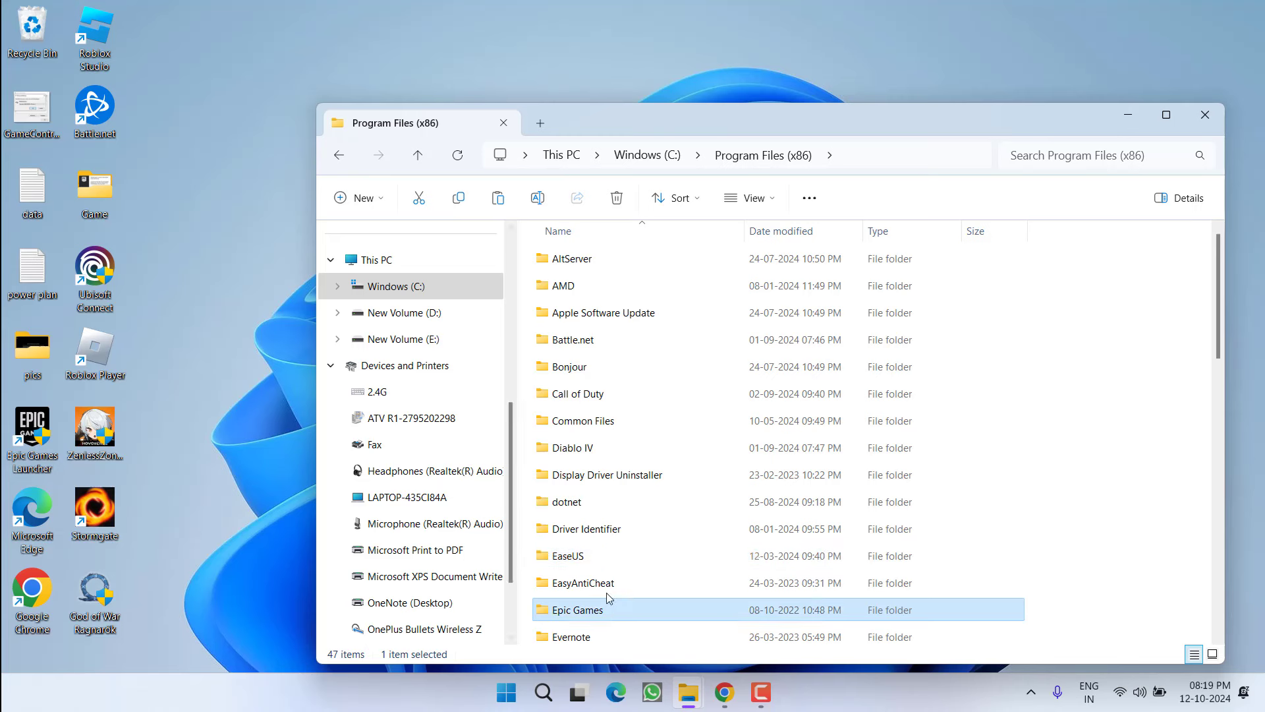
{"action": "scroll", "coordinate": [609, 598], "scroll_direction": "down", "scroll_amount": 4}
{"action": "right_click", "coordinate": [567, 310]}
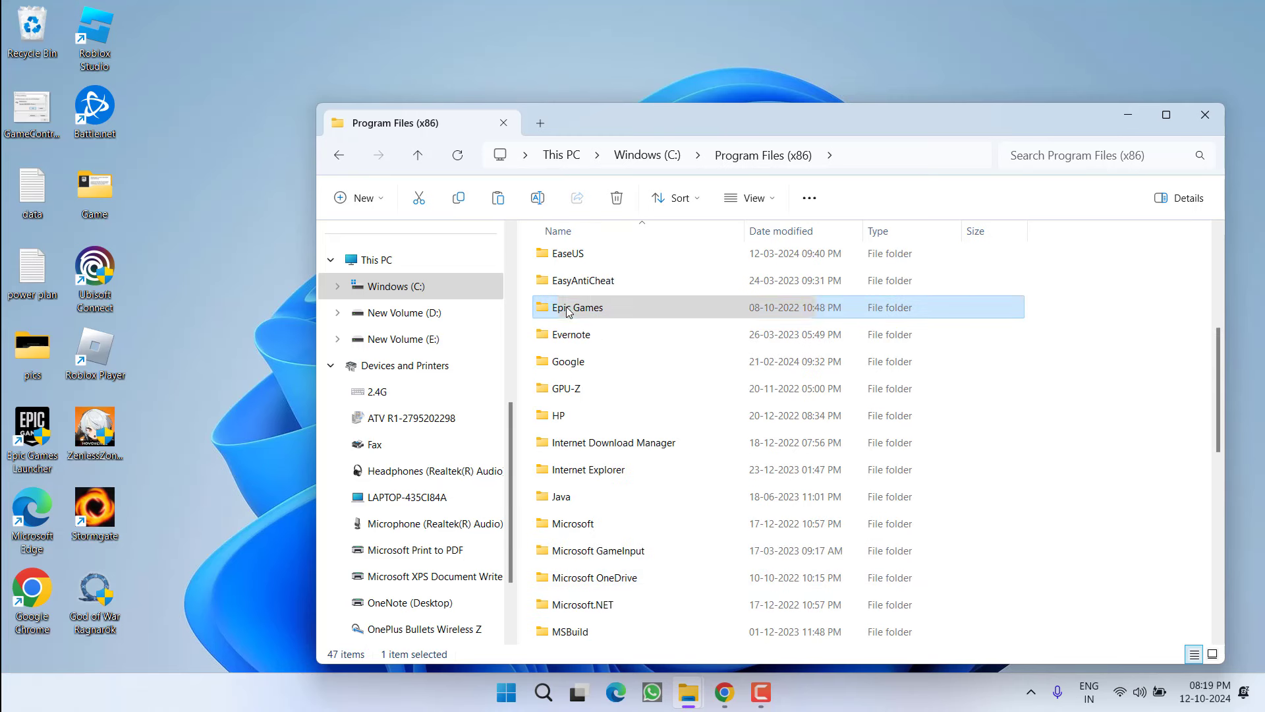
{"action": "left_click", "coordinate": [717, 277]}
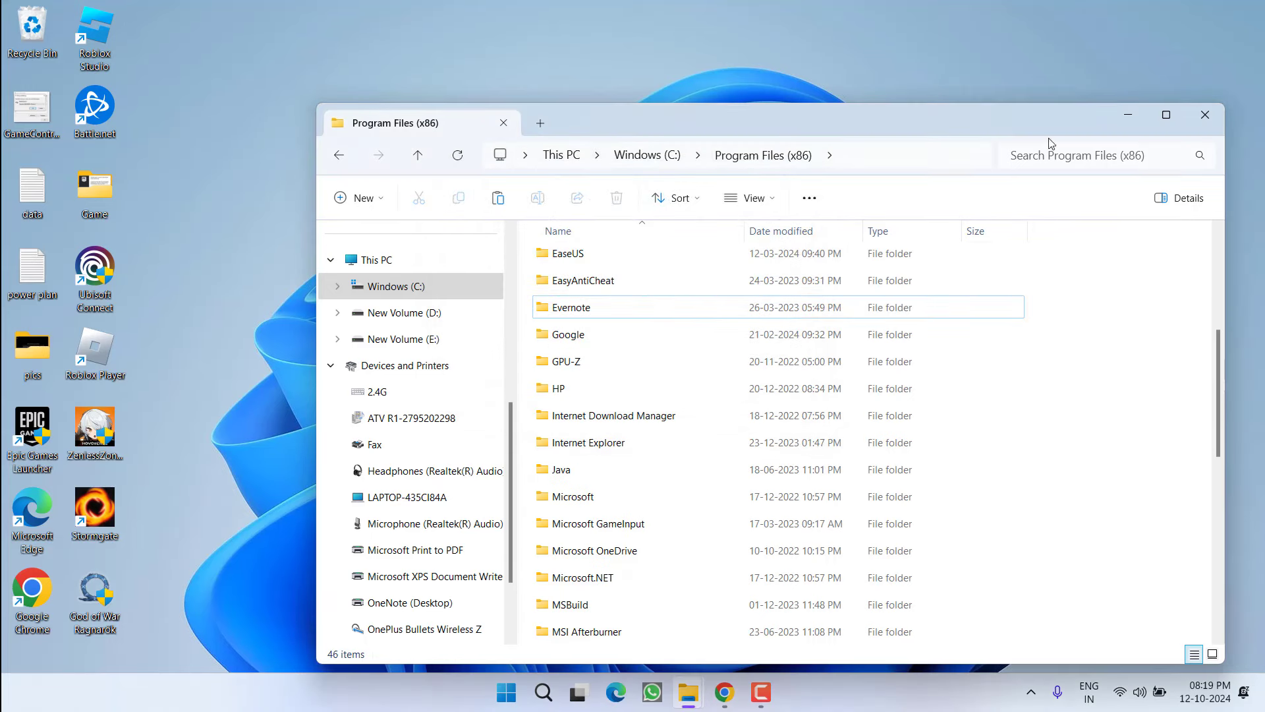
Step: Close File Explorer and save EpicInstaller-15.17.1 from Chrome to the Desktop
{"action": "left_click", "coordinate": [1215, 117]}
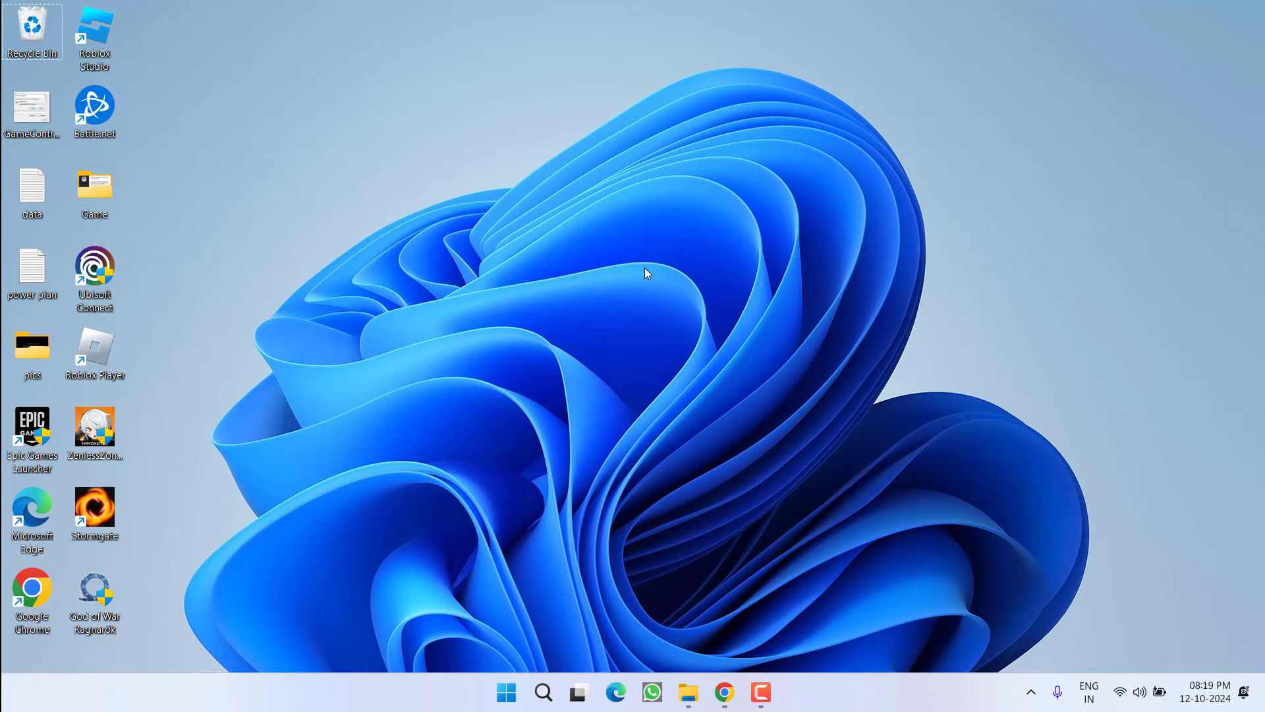
{"action": "left_click", "coordinate": [725, 690]}
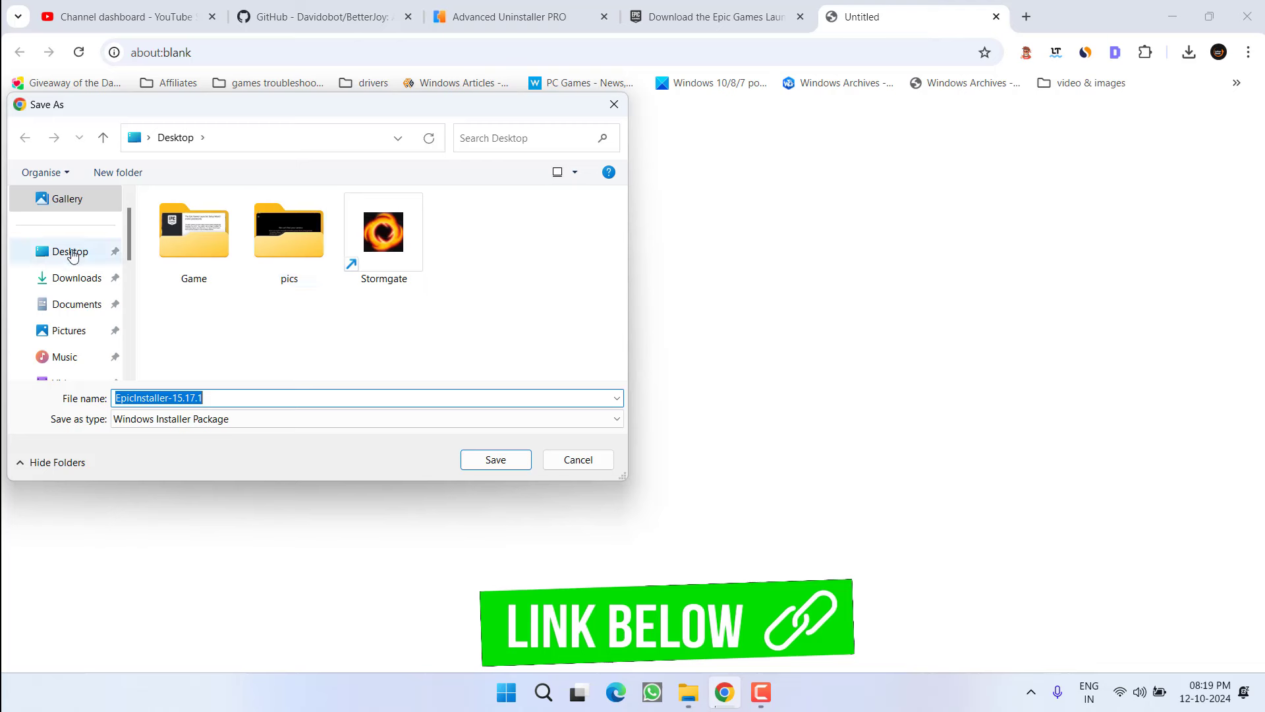
{"action": "left_click", "coordinate": [70, 256]}
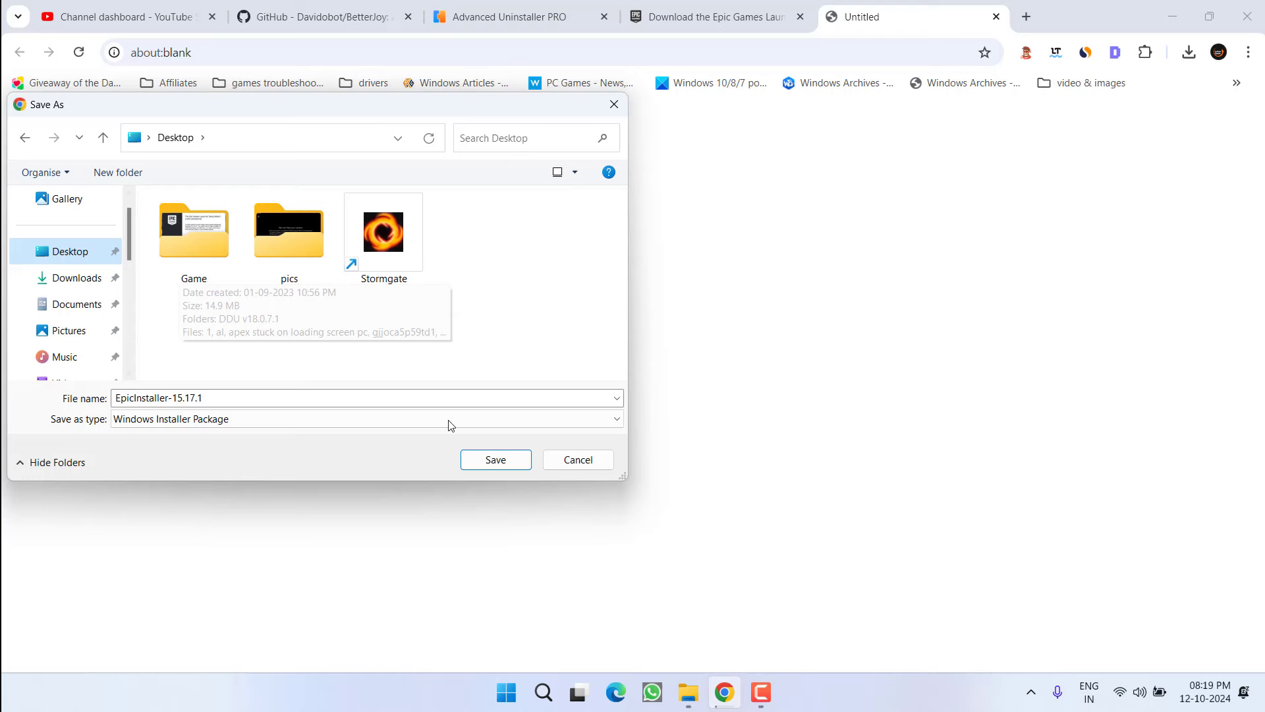
{"action": "left_click", "coordinate": [495, 459]}
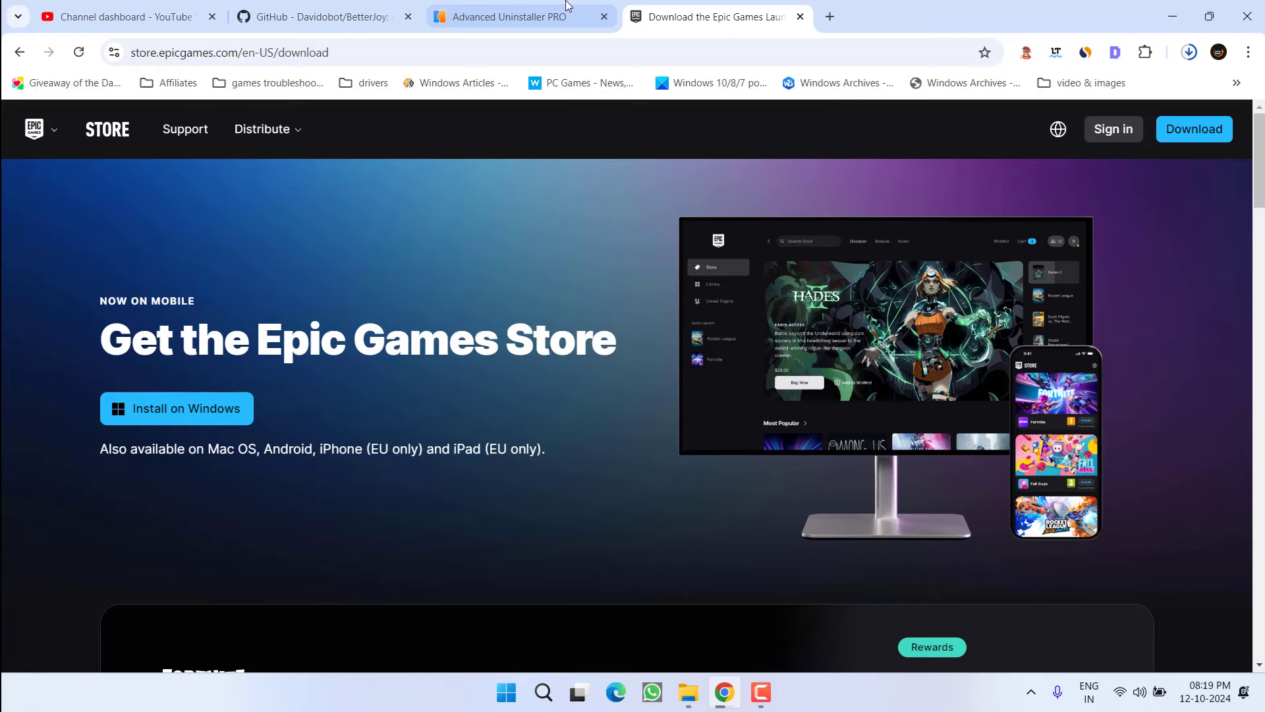
Step: Download Advanced_Uninstaller13.exe from advanceduninstaller.com to the Desktop and check the downloads list
{"action": "left_click", "coordinate": [510, 16]}
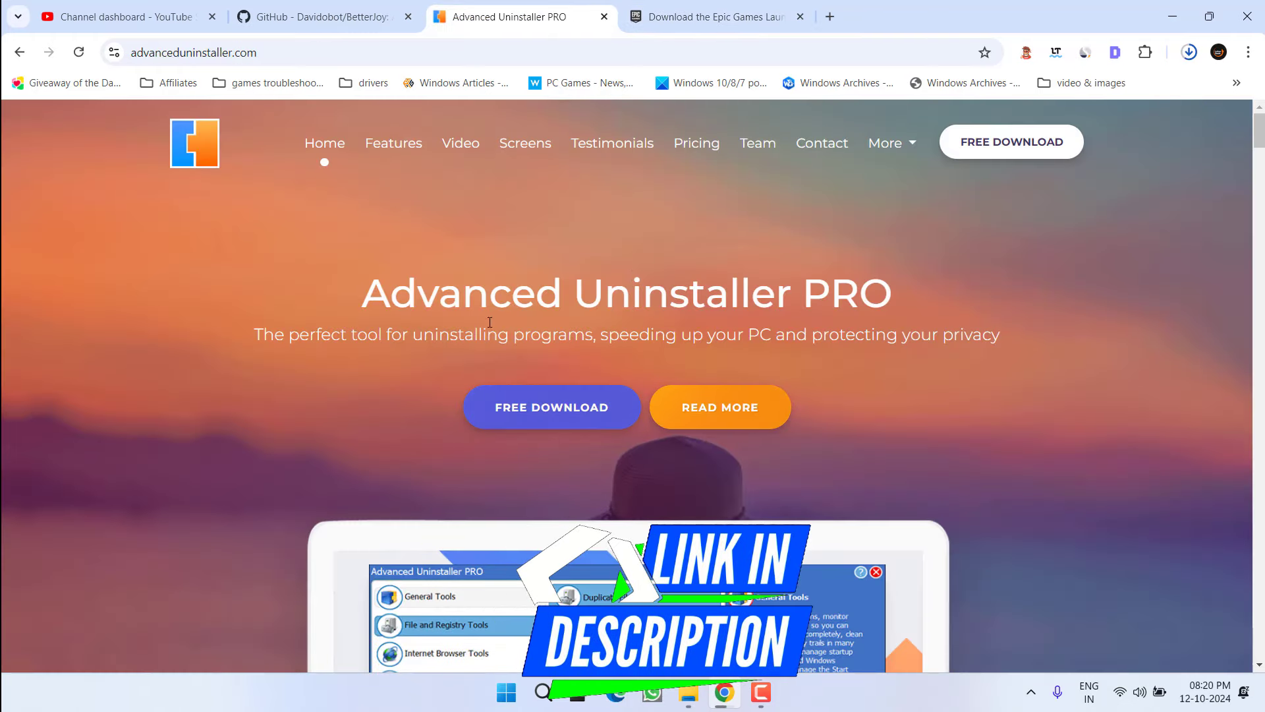
{"action": "left_click", "coordinate": [545, 414]}
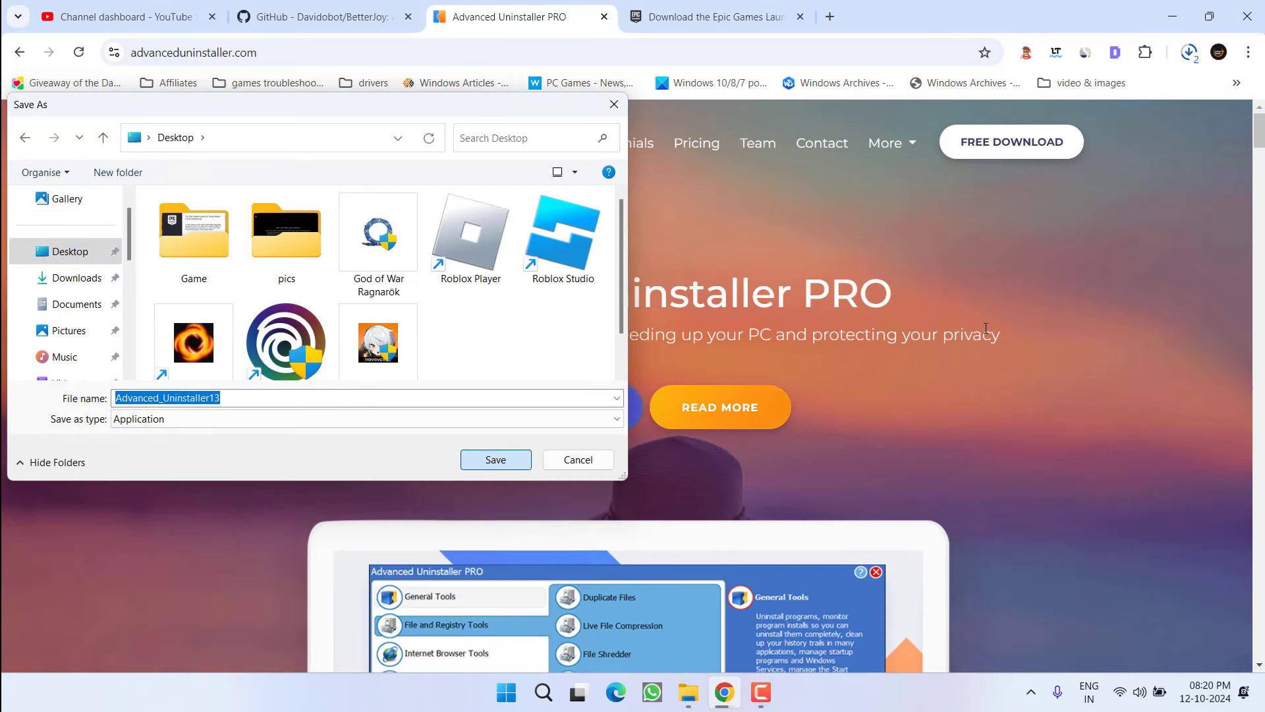
{"action": "left_click", "coordinate": [496, 459]}
{"action": "left_click", "coordinate": [1189, 52]}
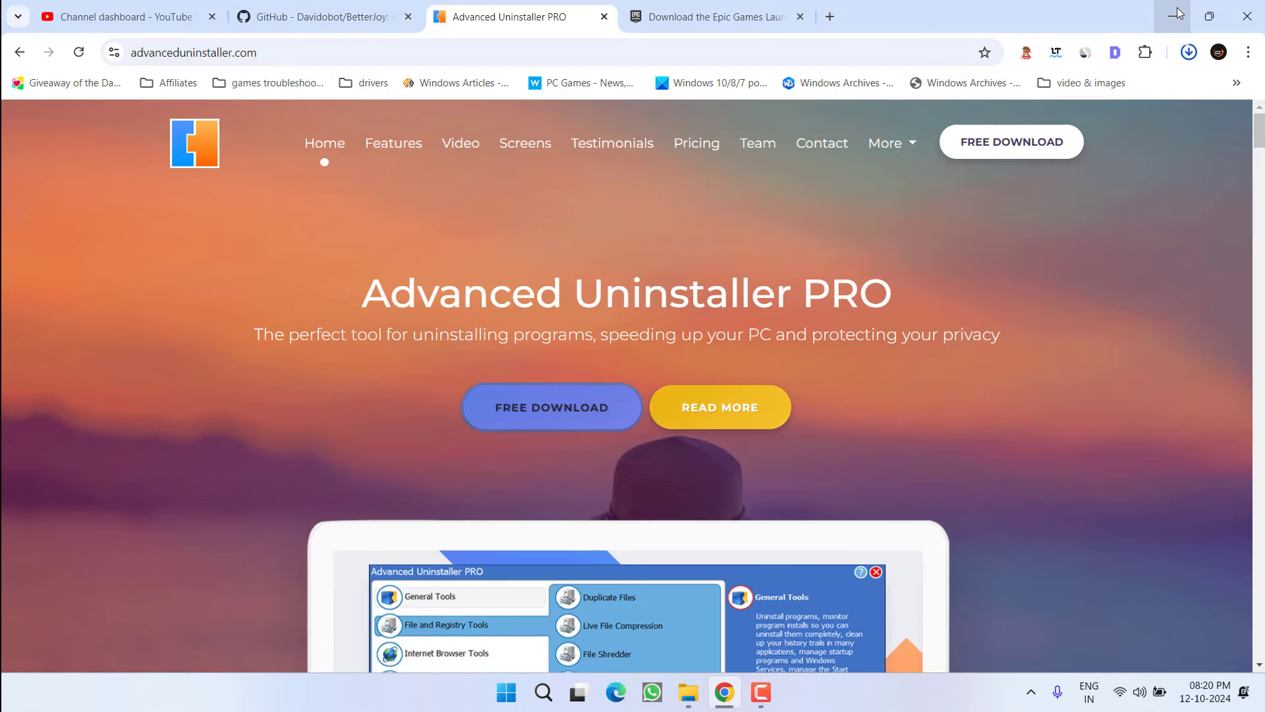
Step: Run the Advanced Uninstaller PRO 13 setup with the accepted licence, default location and tasks
{"action": "left_click", "coordinate": [1209, 16]}
{"action": "key", "text": "super+d"}
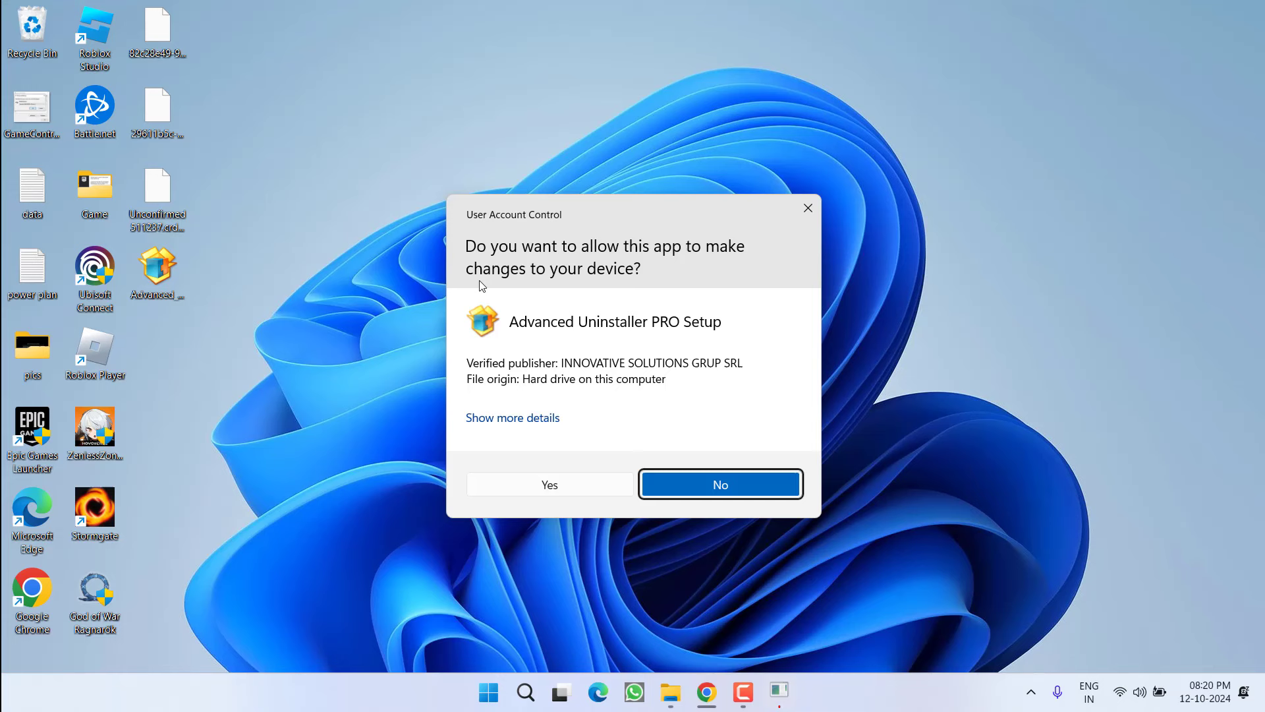
{"action": "left_click", "coordinate": [562, 489]}
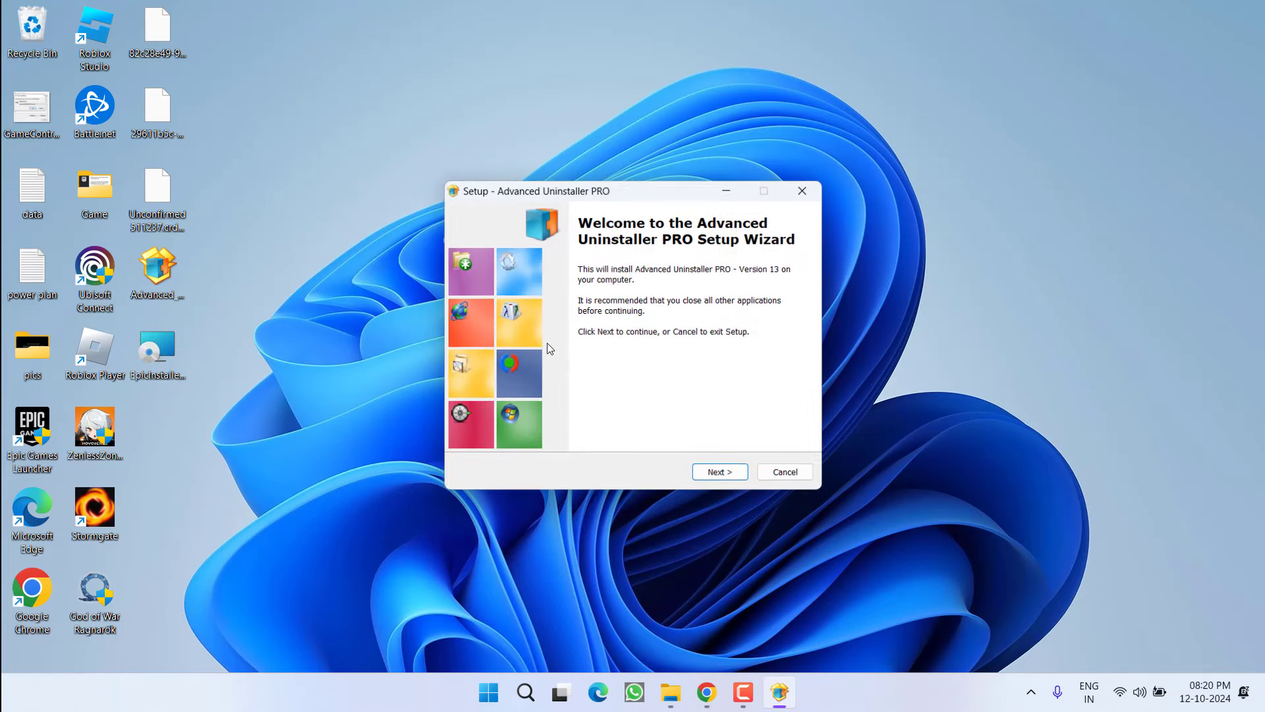
{"action": "left_click", "coordinate": [715, 474]}
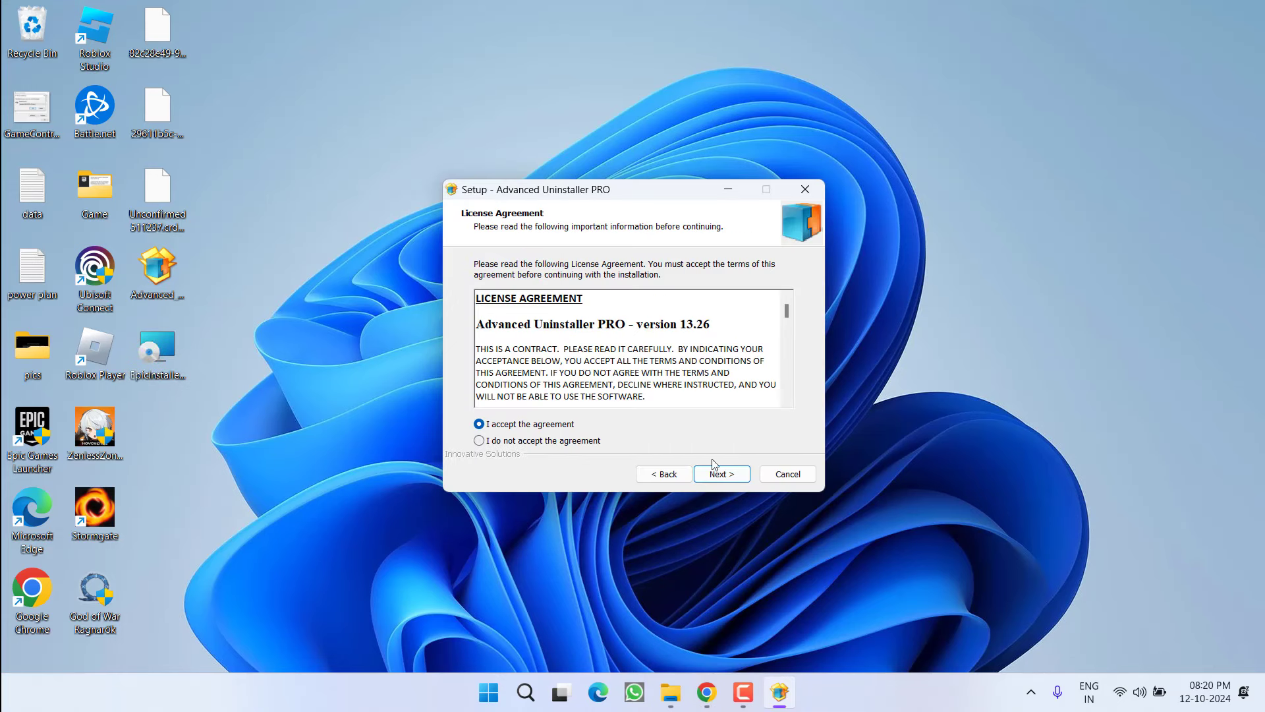
{"action": "left_click", "coordinate": [718, 473]}
{"action": "left_click", "coordinate": [722, 473]}
{"action": "left_click", "coordinate": [725, 475]}
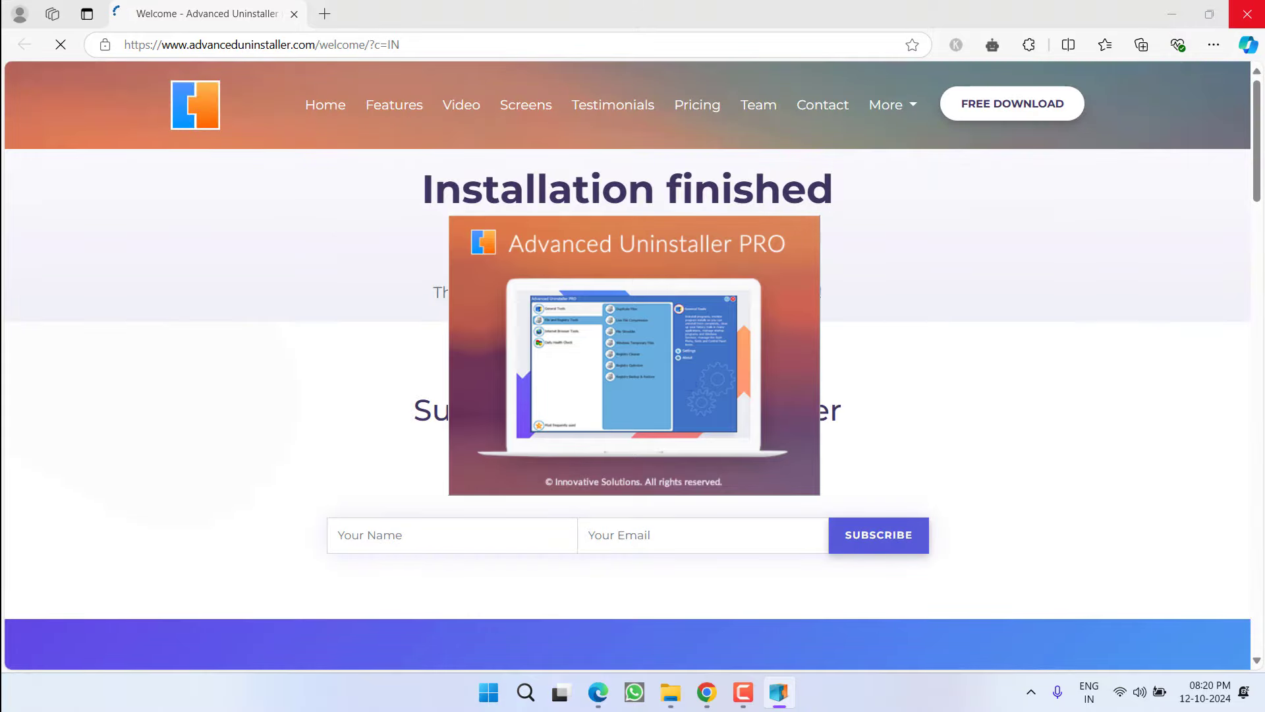
Step: Close the installation-finished page and browser, then allow Advanced Uninstaller PRO to run
{"action": "key", "text": "alt+F4"}
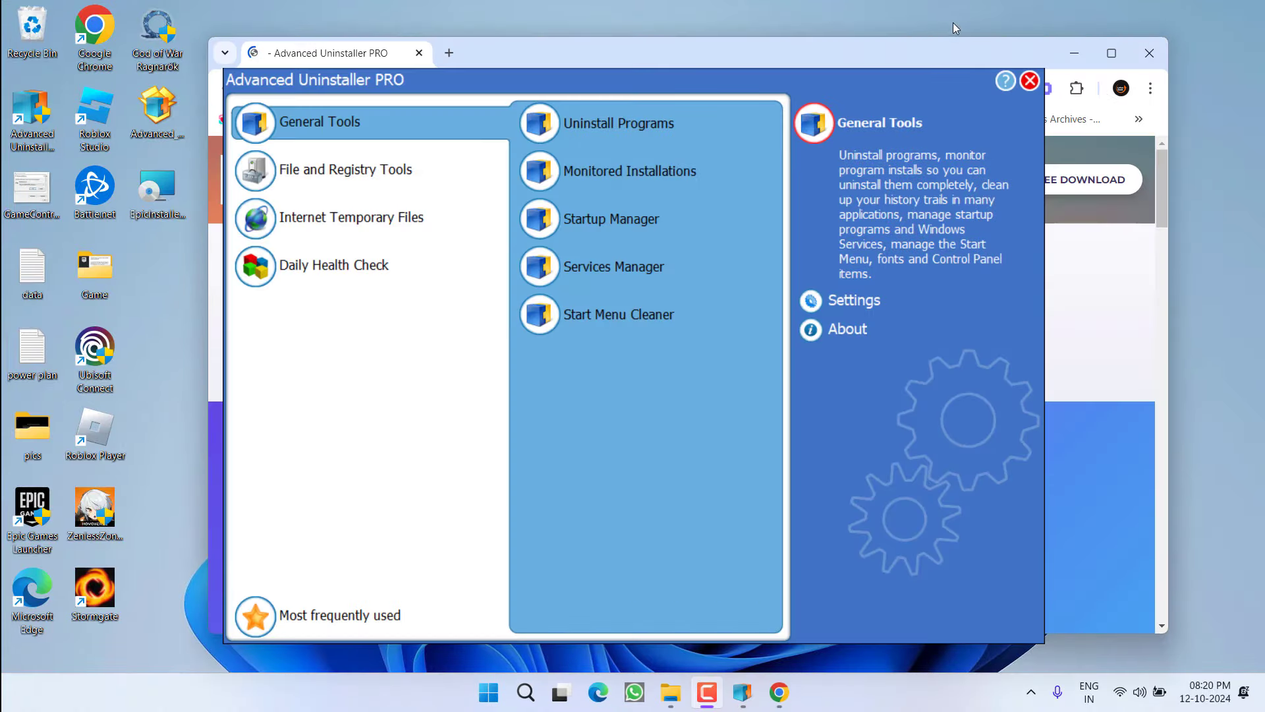
{"action": "left_click", "coordinate": [1030, 82]}
{"action": "left_click", "coordinate": [1149, 53]}
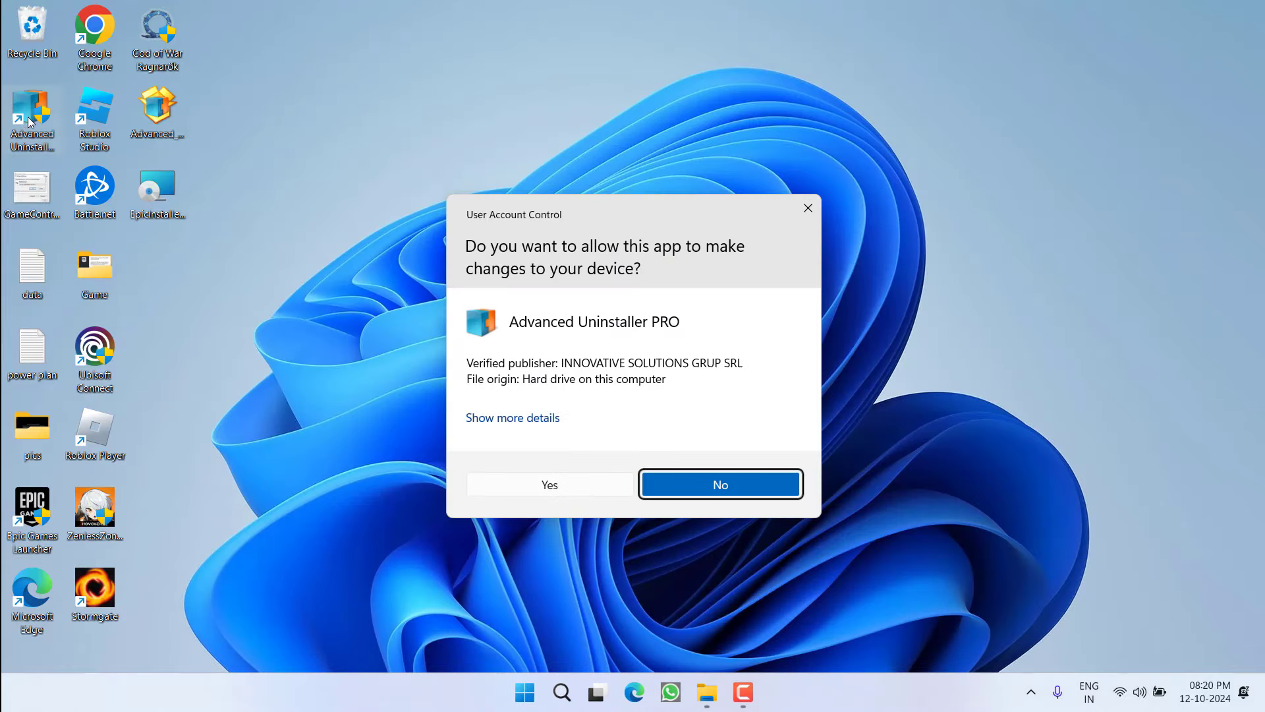
{"action": "left_click", "coordinate": [503, 484]}
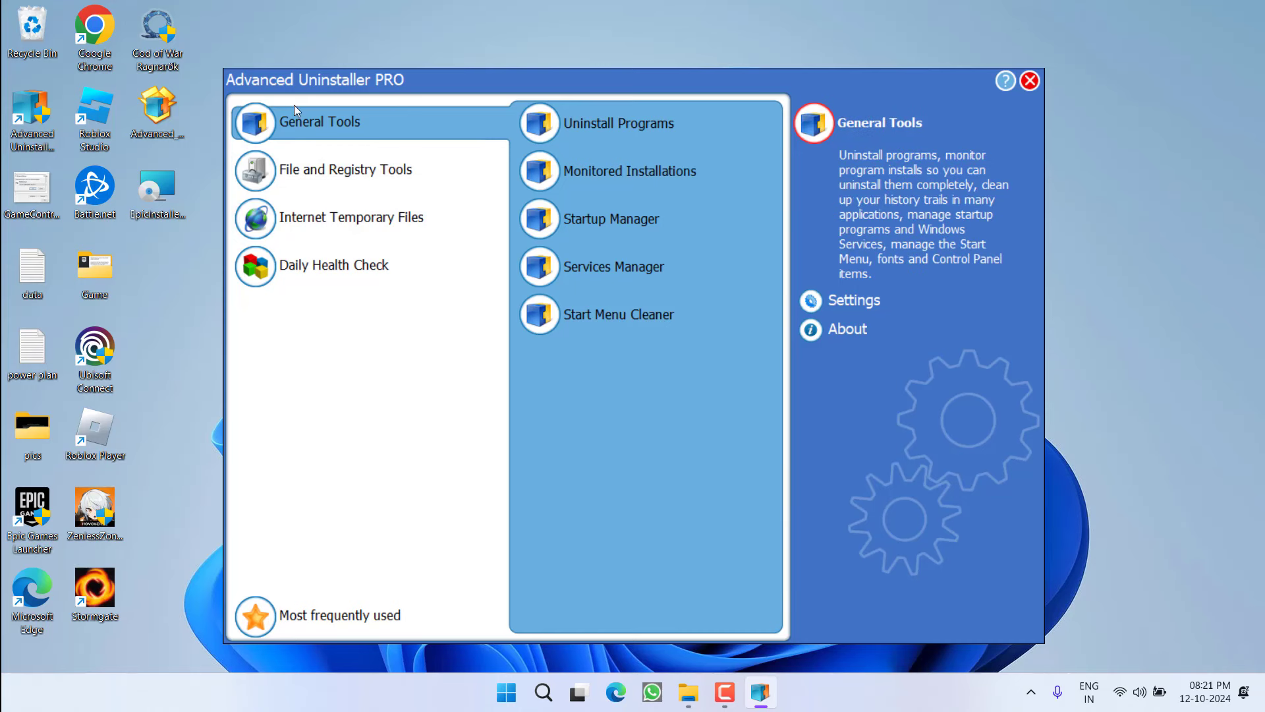
Step: Dismiss the premium features offer and switch to the General Tools category
{"action": "left_click", "coordinate": [331, 170]}
{"action": "left_click", "coordinate": [326, 224]}
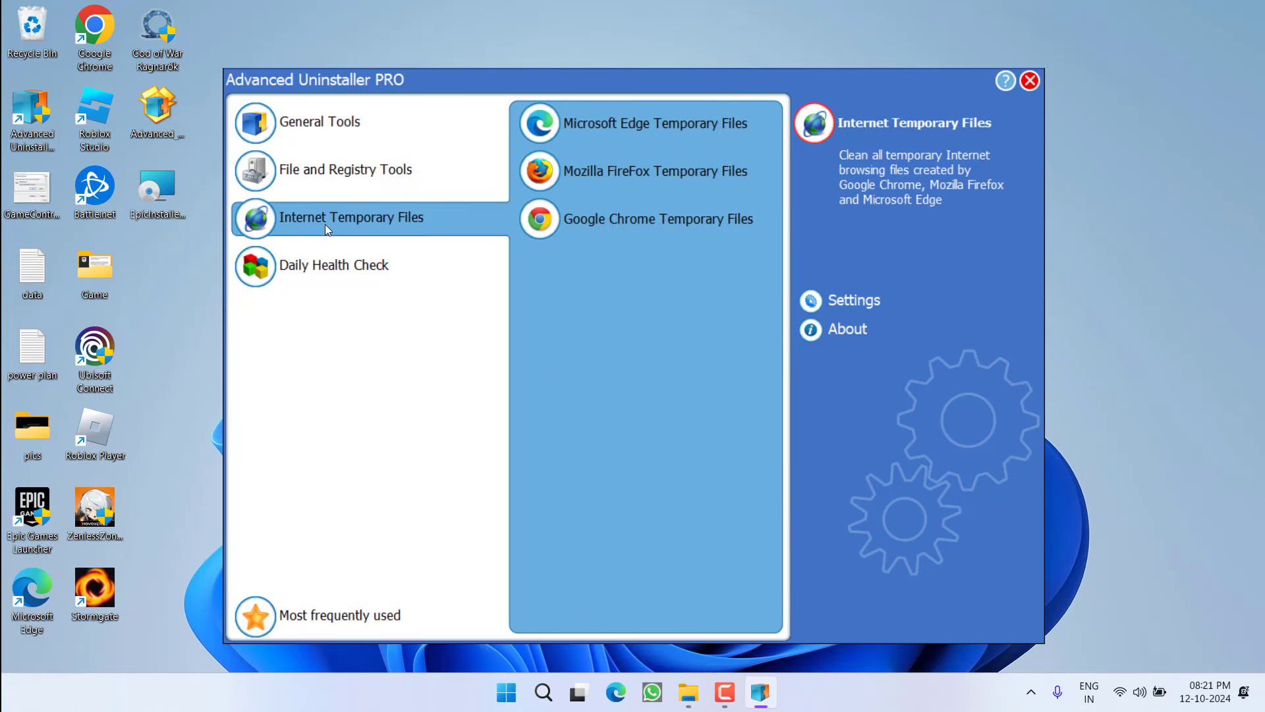
{"action": "left_click", "coordinate": [321, 275]}
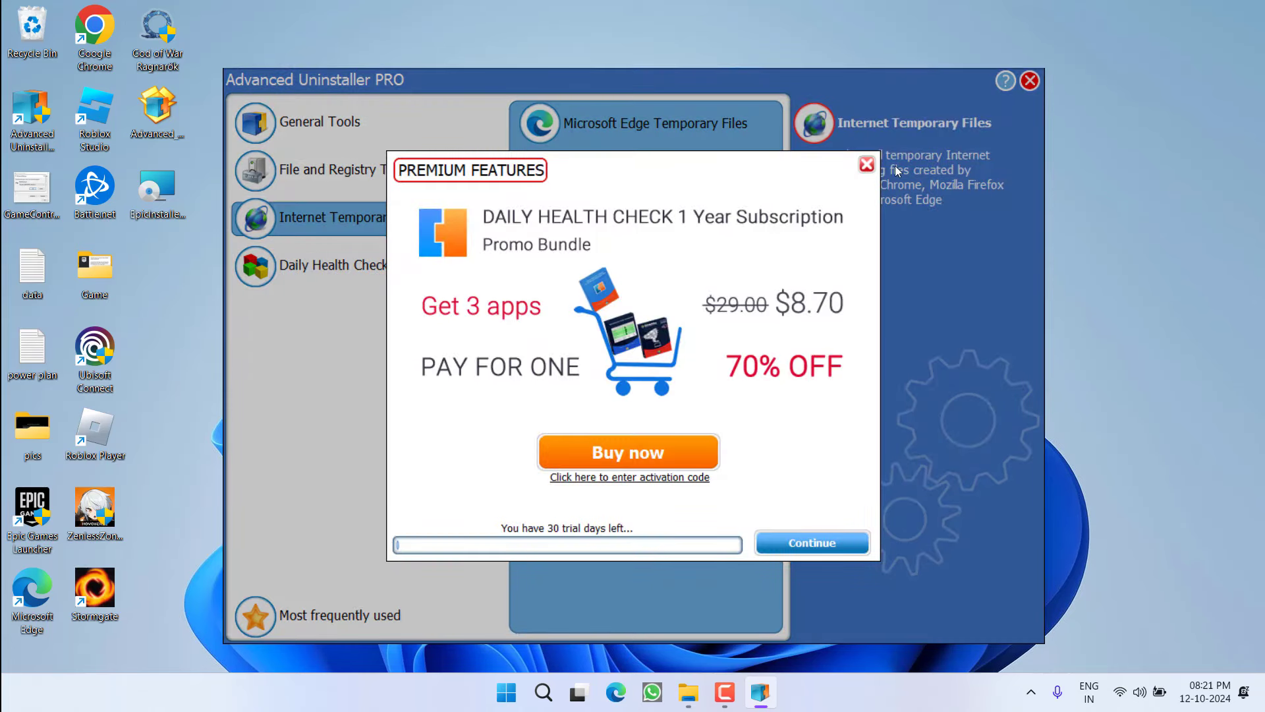
{"action": "left_click", "coordinate": [867, 165]}
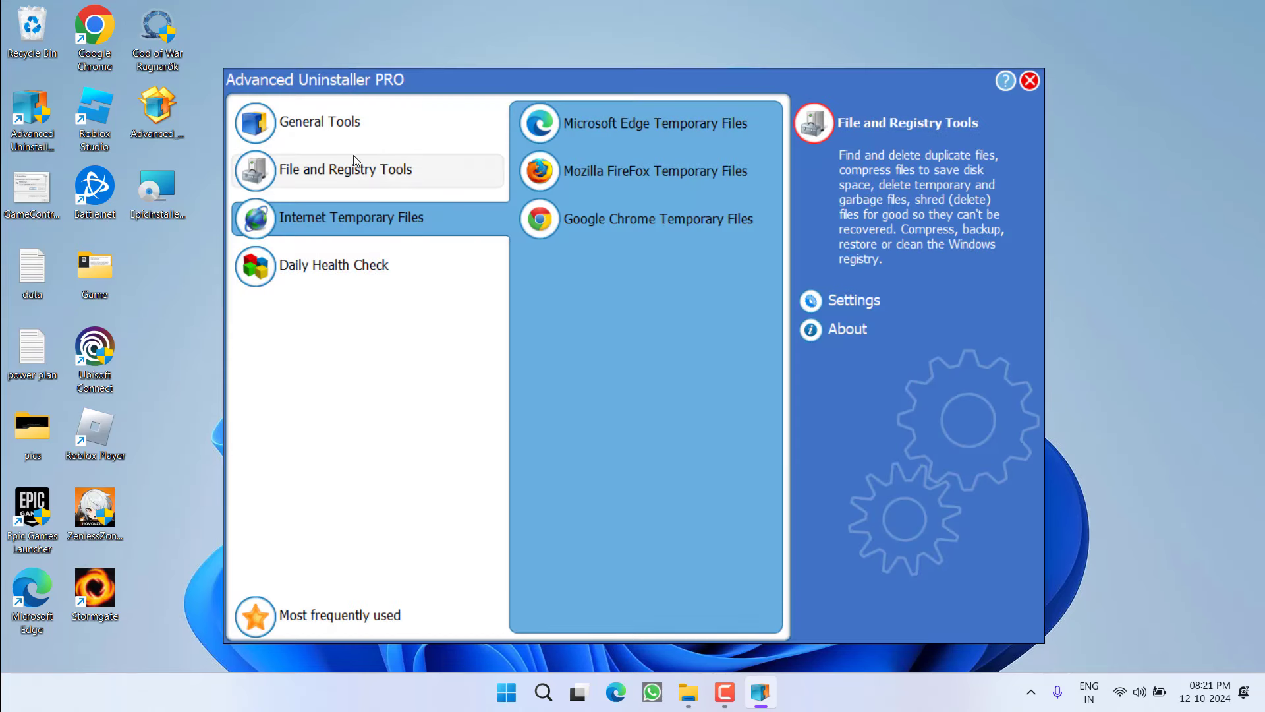
{"action": "left_click", "coordinate": [343, 130]}
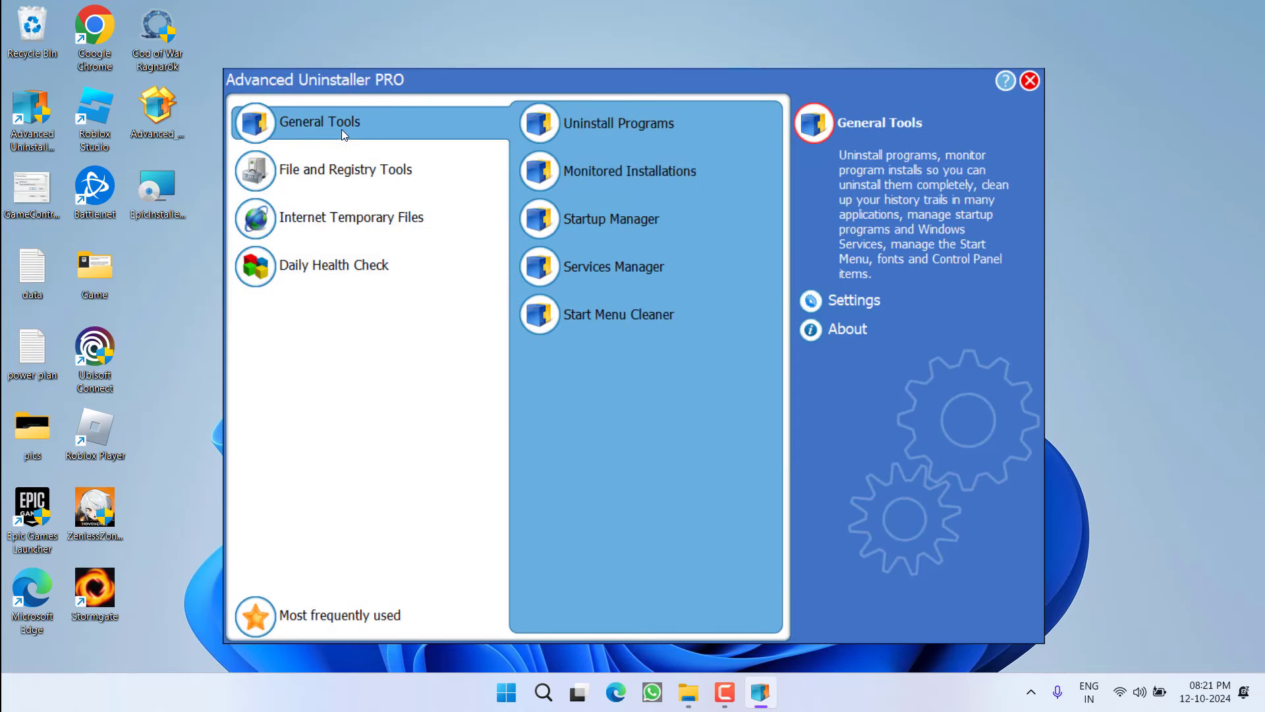
Step: Open Uninstall Programs, find Epic Games Launcher under E and tick its checkbox
{"action": "left_click", "coordinate": [617, 130]}
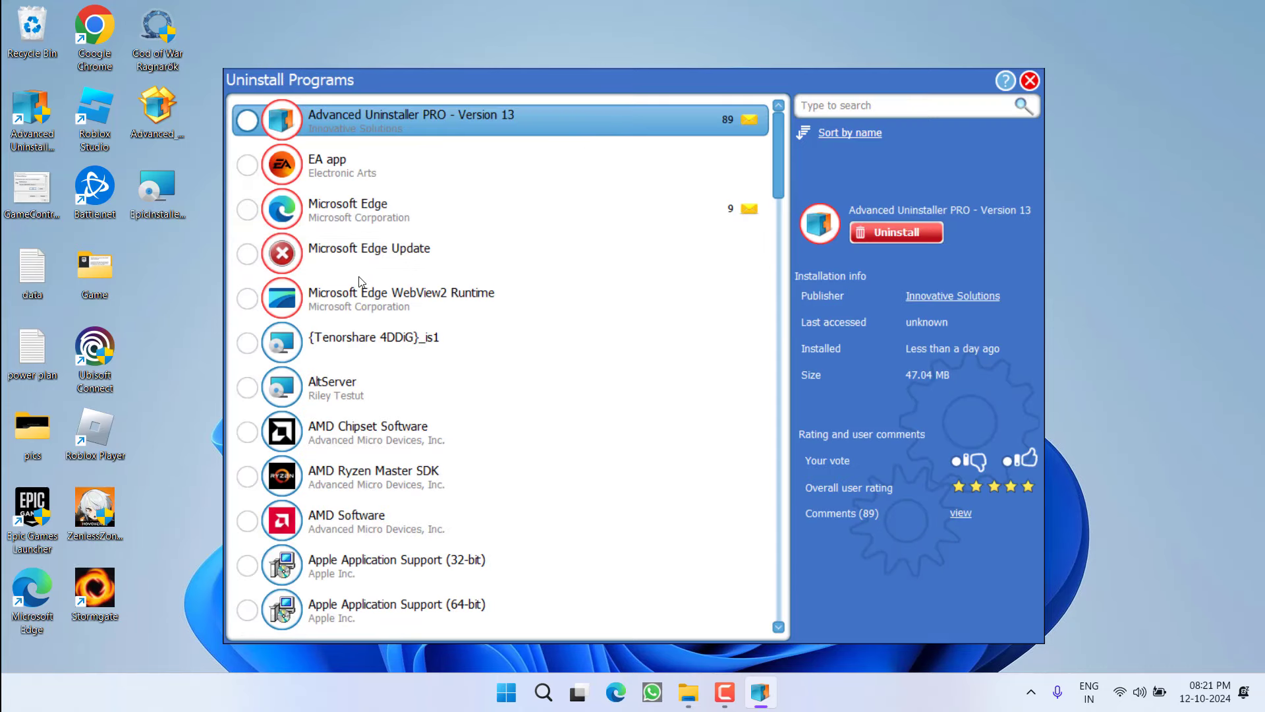
{"action": "scroll", "coordinate": [362, 282], "scroll_direction": "down", "scroll_amount": 1}
{"action": "scroll", "coordinate": [361, 282], "scroll_direction": "down", "scroll_amount": 6}
{"action": "scroll", "coordinate": [361, 288], "scroll_direction": "up", "scroll_amount": 8}
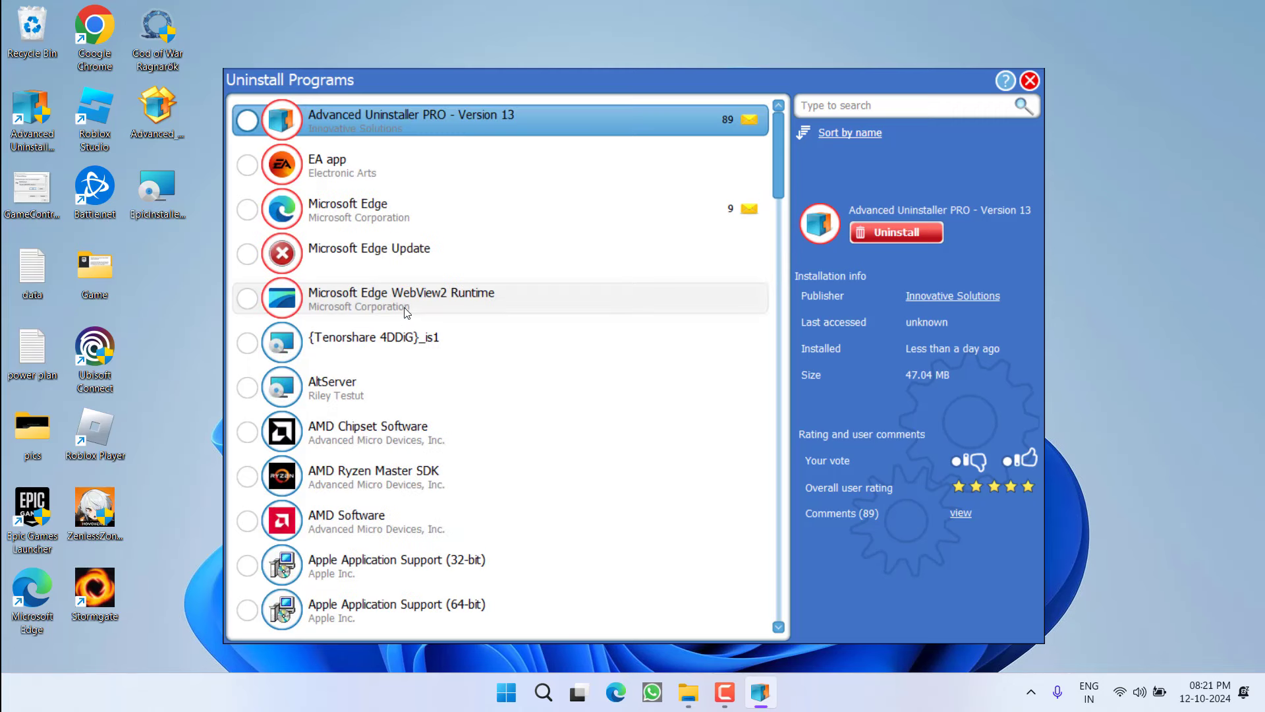
{"action": "key", "text": "Down"}
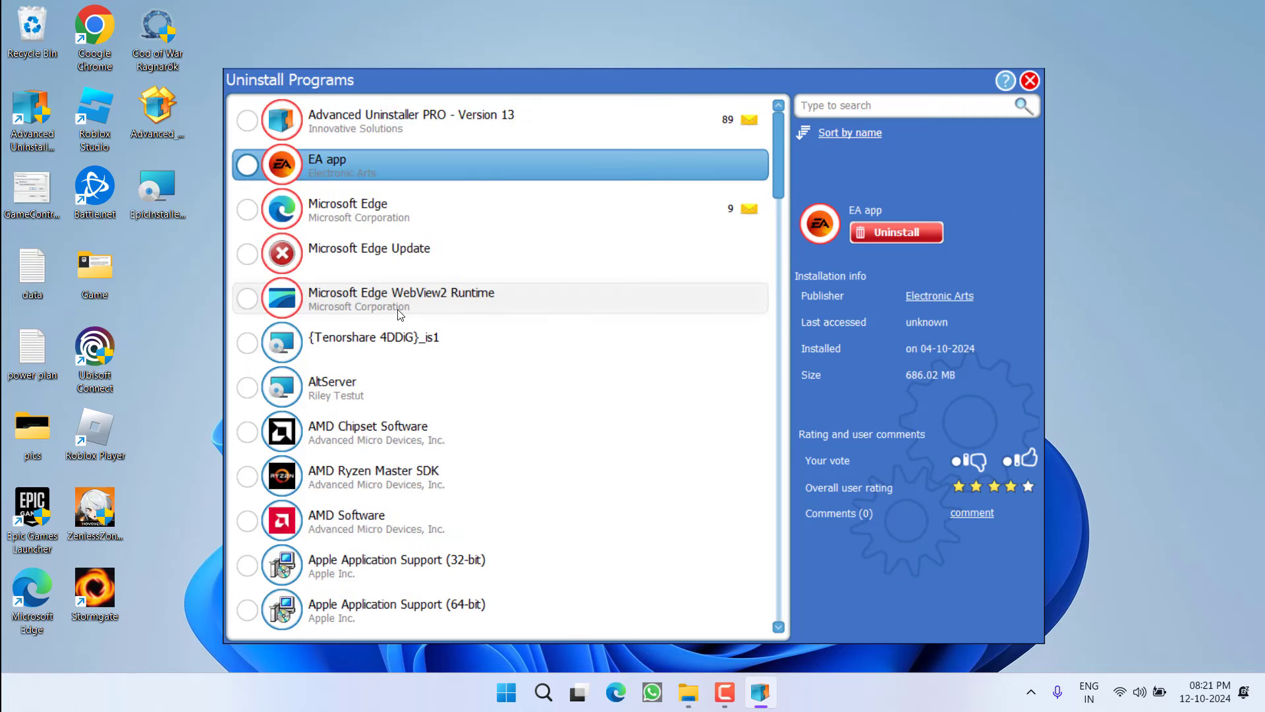
{"action": "key", "text": "e"}
{"action": "key", "text": "Down"}
{"action": "scroll", "coordinate": [398, 314], "scroll_direction": "down", "scroll_amount": 3}
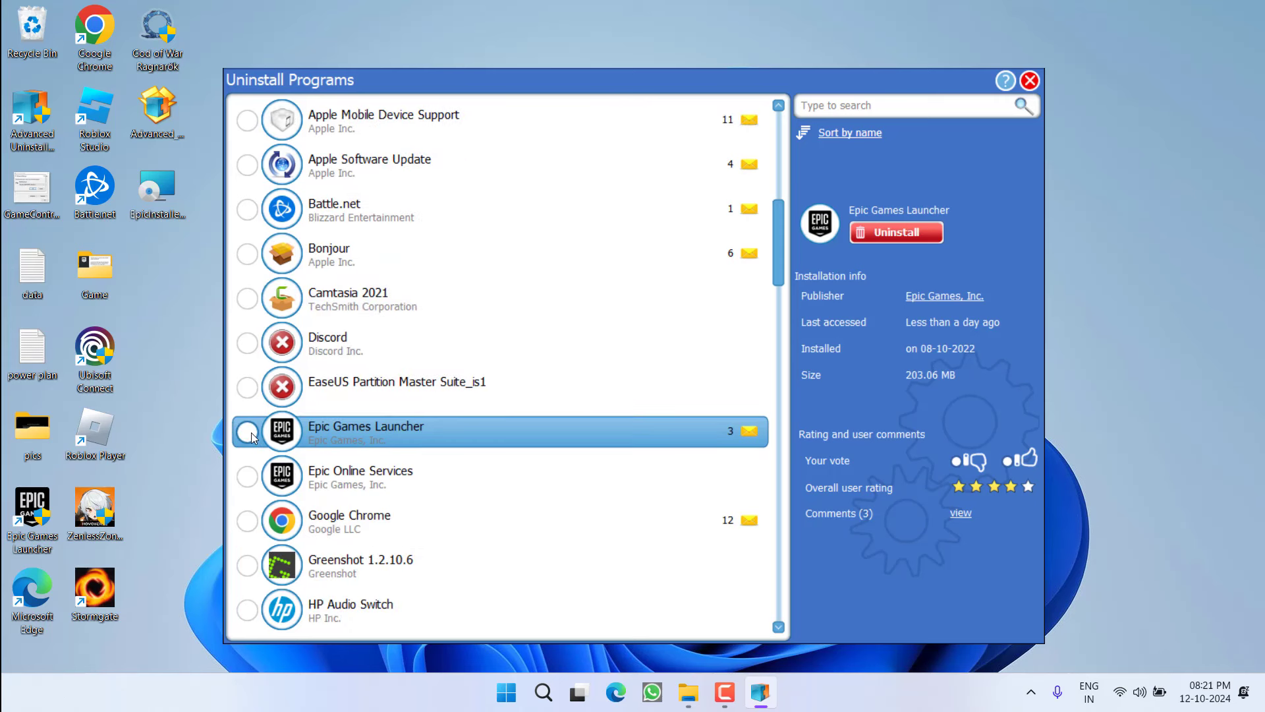
{"action": "left_click", "coordinate": [248, 432]}
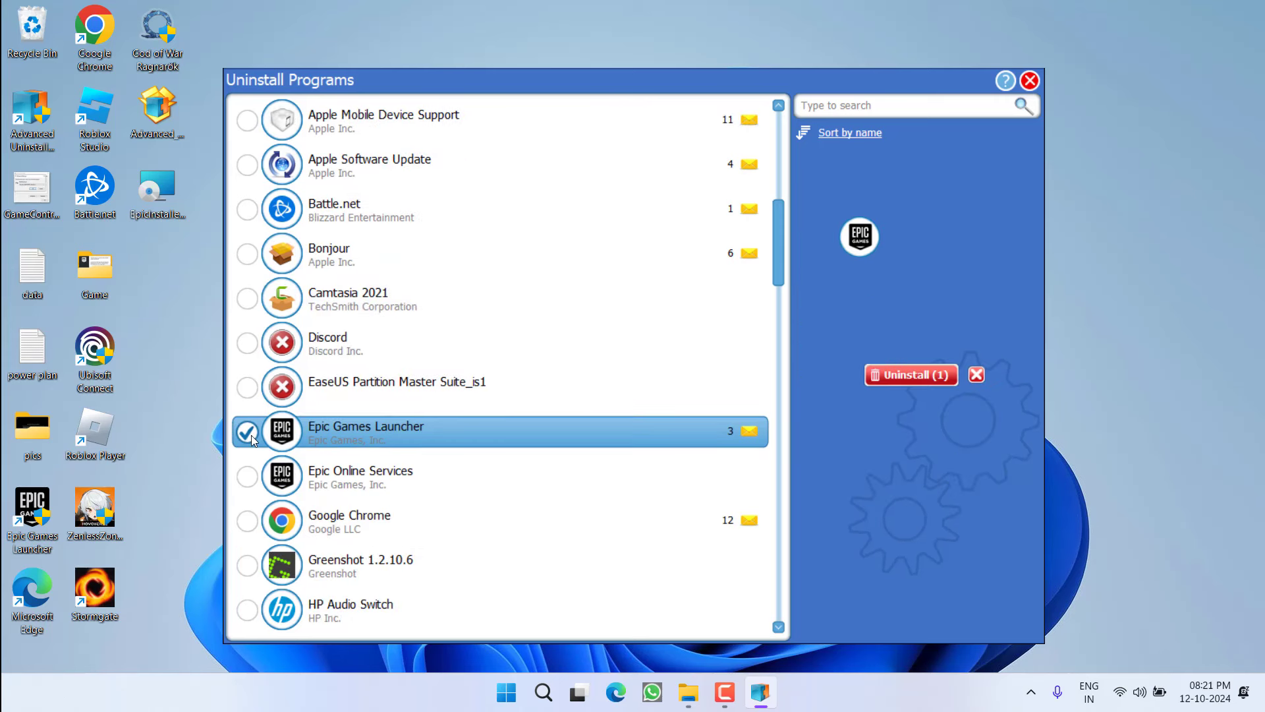
Step: Uninstall Epic Games Launcher with leftover scanning, deleting 1 leftover file and 2 registry entries
{"action": "left_click", "coordinate": [908, 378]}
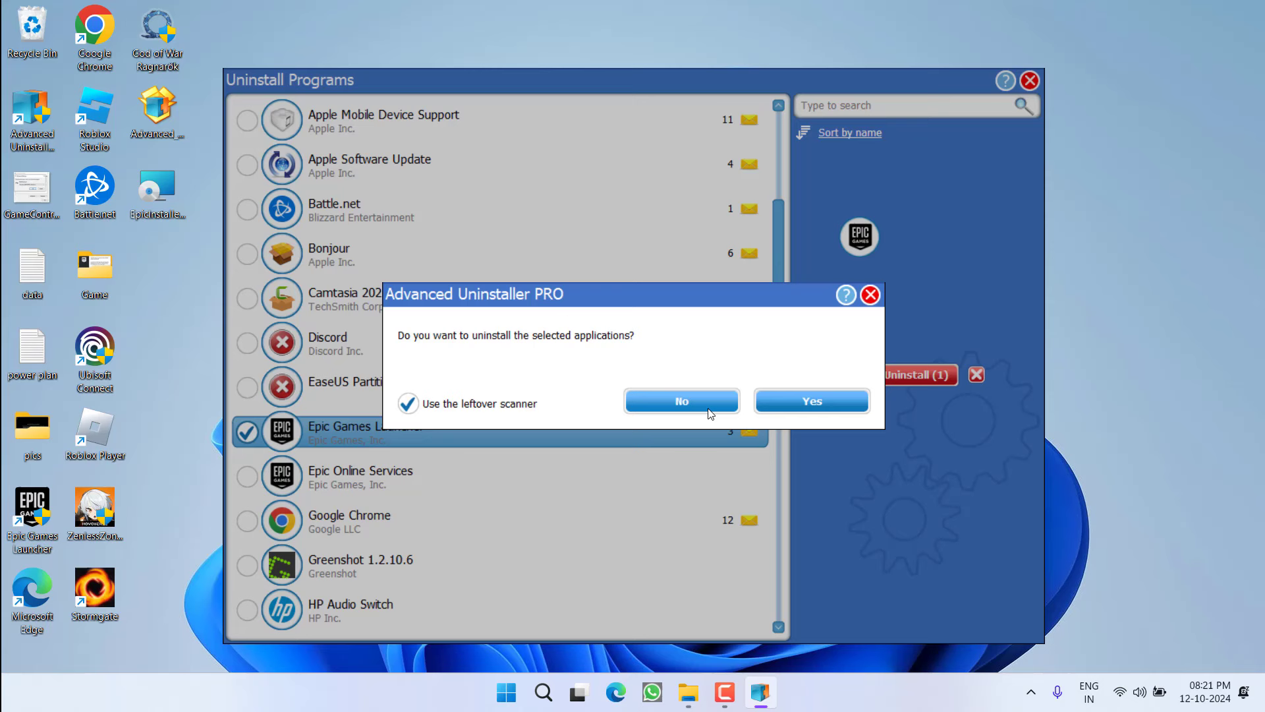
{"action": "left_click", "coordinate": [837, 403]}
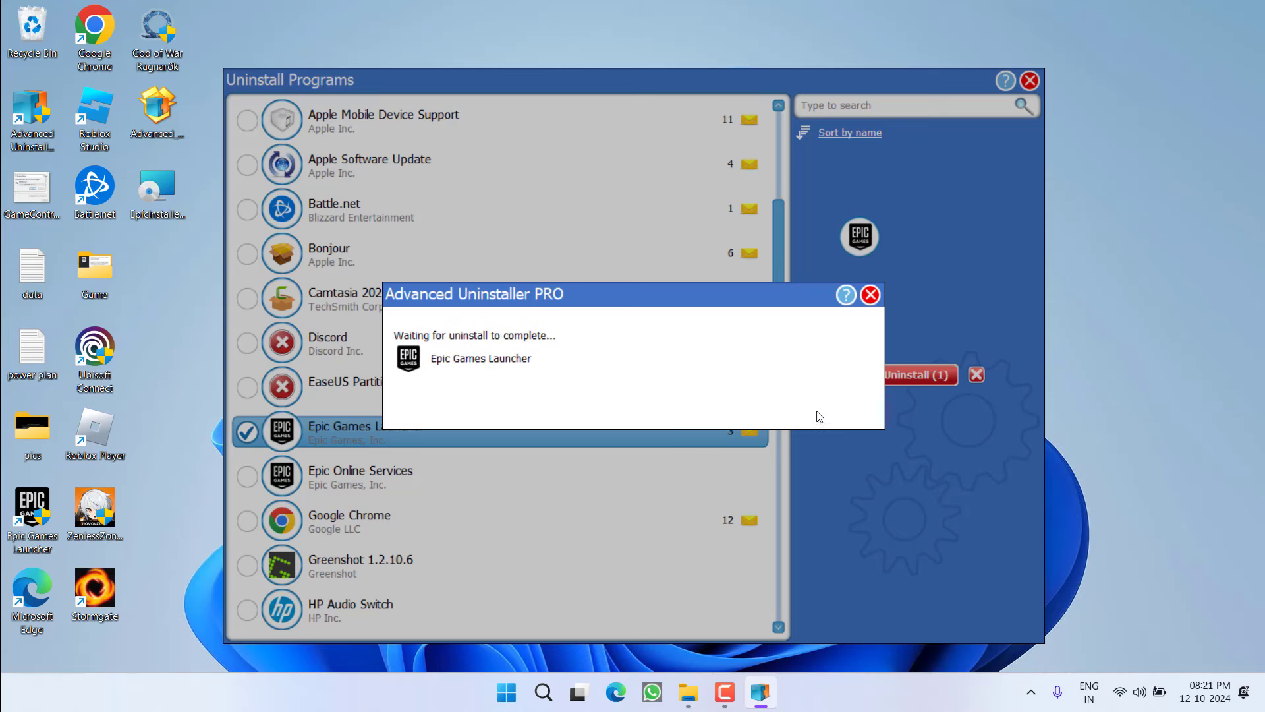
{"action": "left_click", "coordinate": [596, 374]}
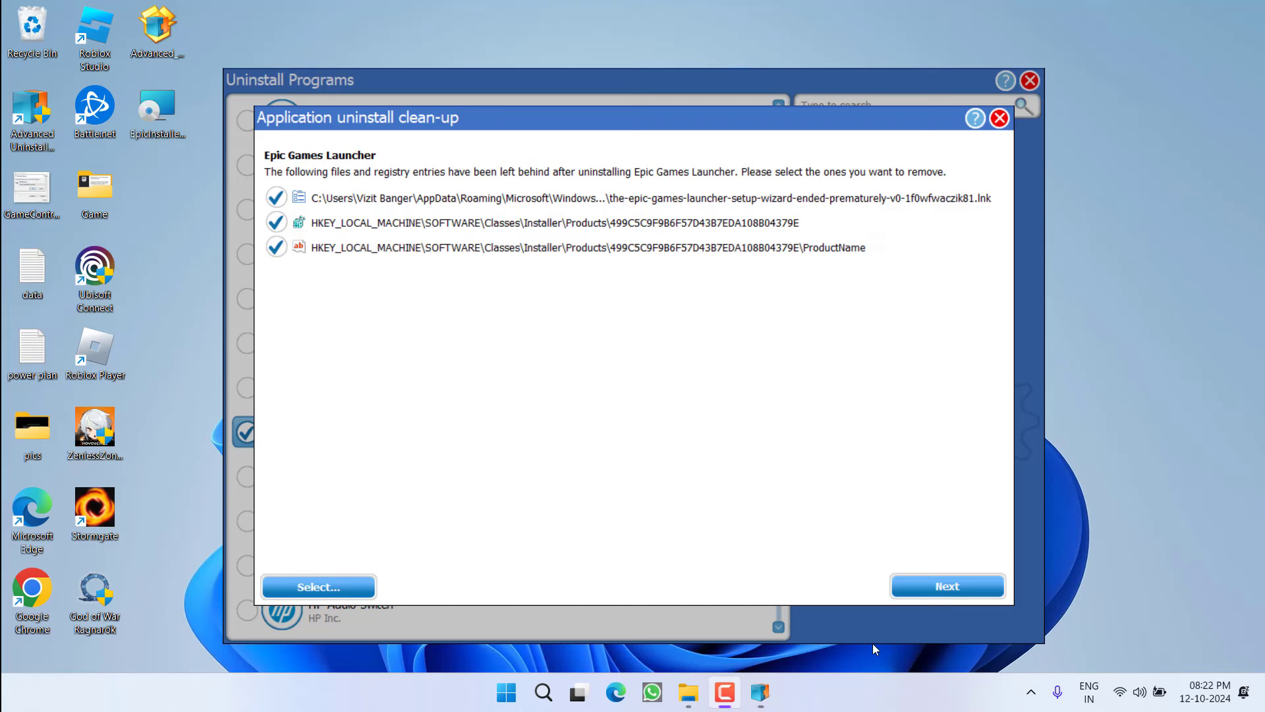
{"action": "left_click", "coordinate": [944, 593]}
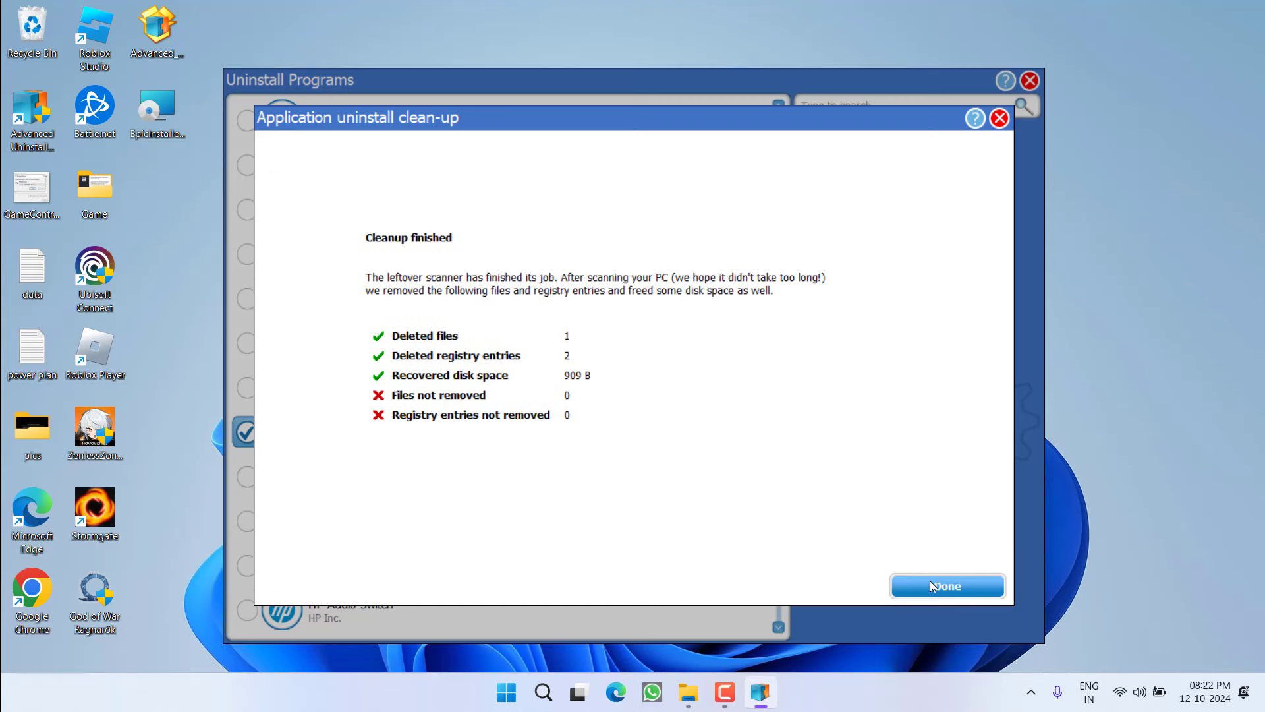
{"action": "left_click", "coordinate": [946, 586]}
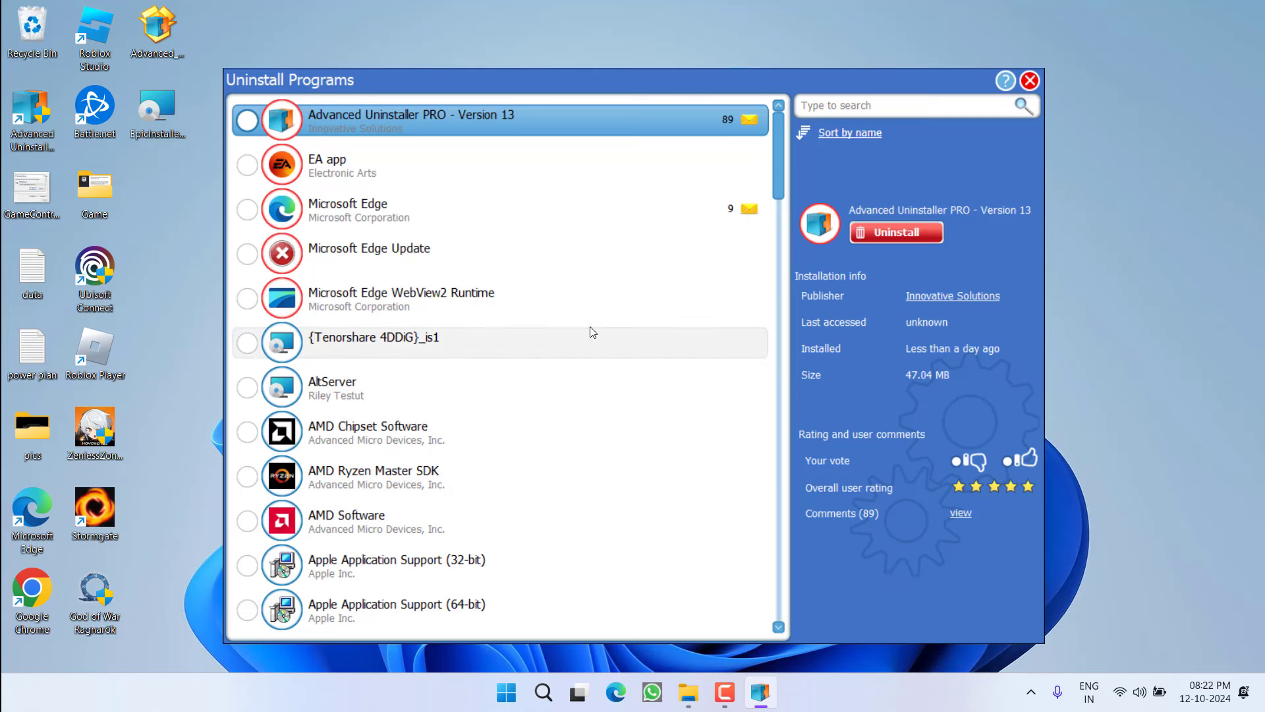
Step: Select Epic Online Services in the program list and tick it for uninstalling
{"action": "scroll", "coordinate": [557, 328], "scroll_direction": "down", "scroll_amount": 10}
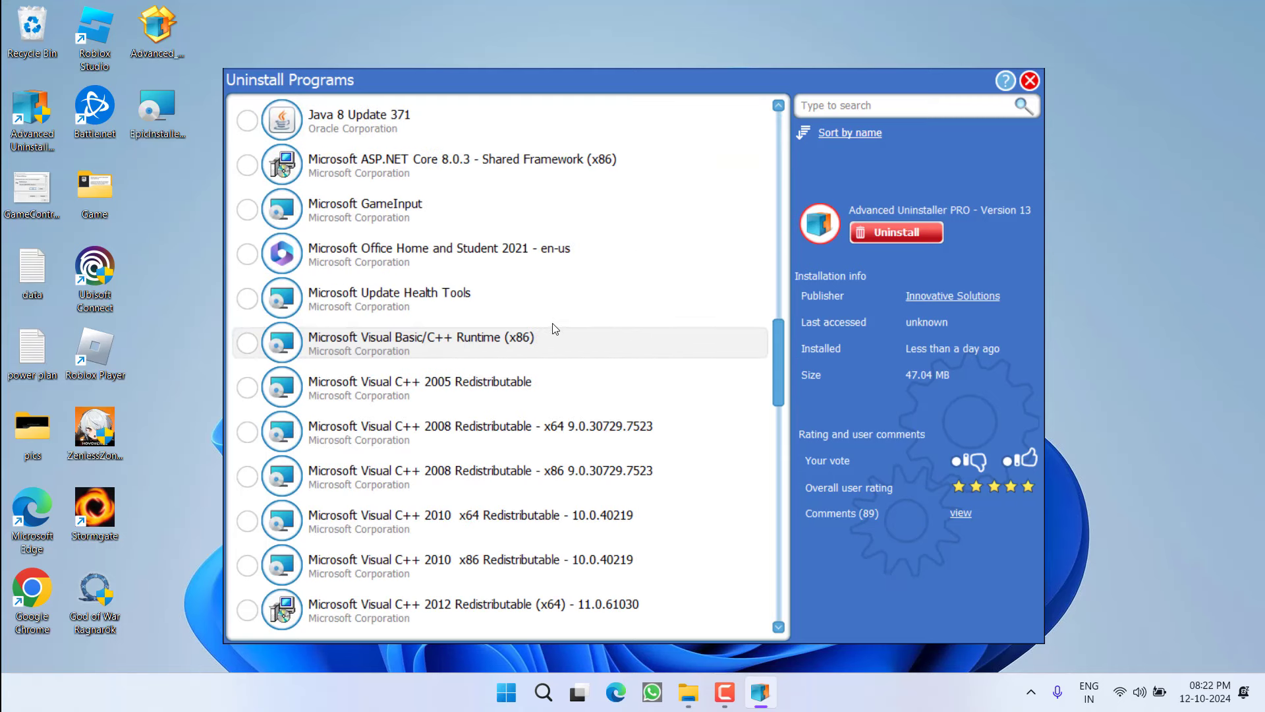
{"action": "scroll", "coordinate": [564, 334], "scroll_direction": "up", "scroll_amount": 5}
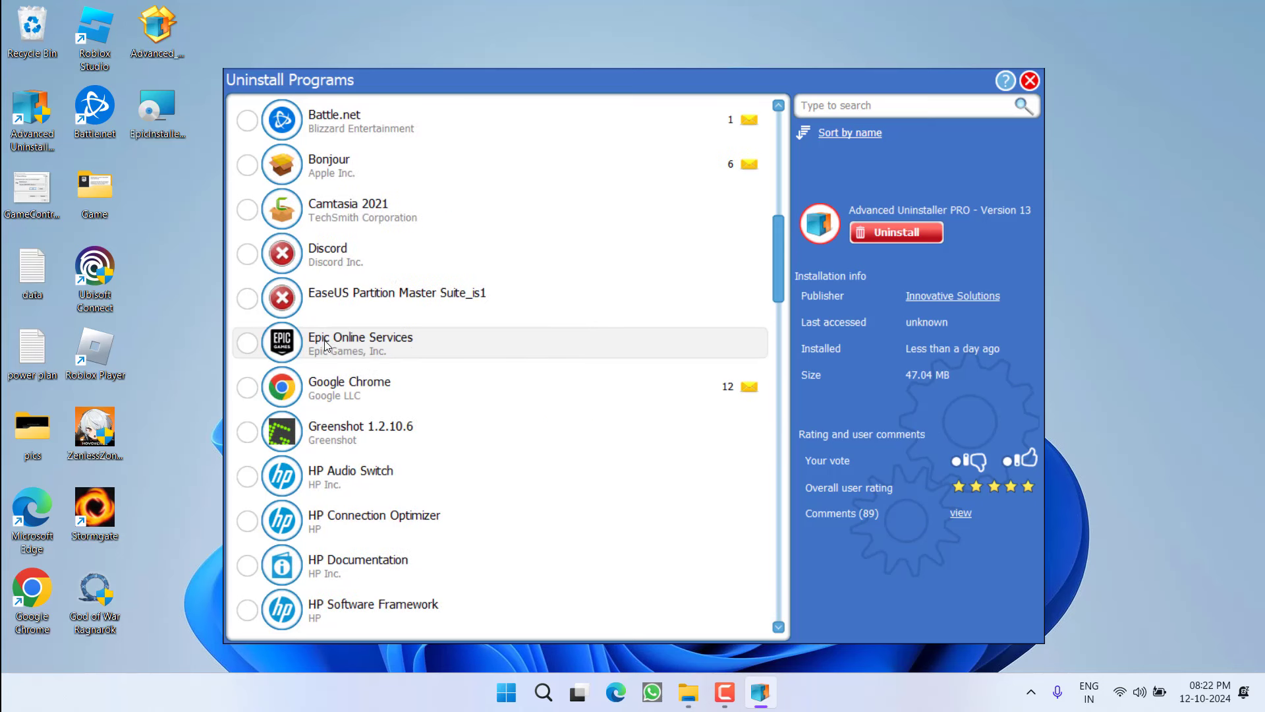
{"action": "left_click", "coordinate": [388, 349]}
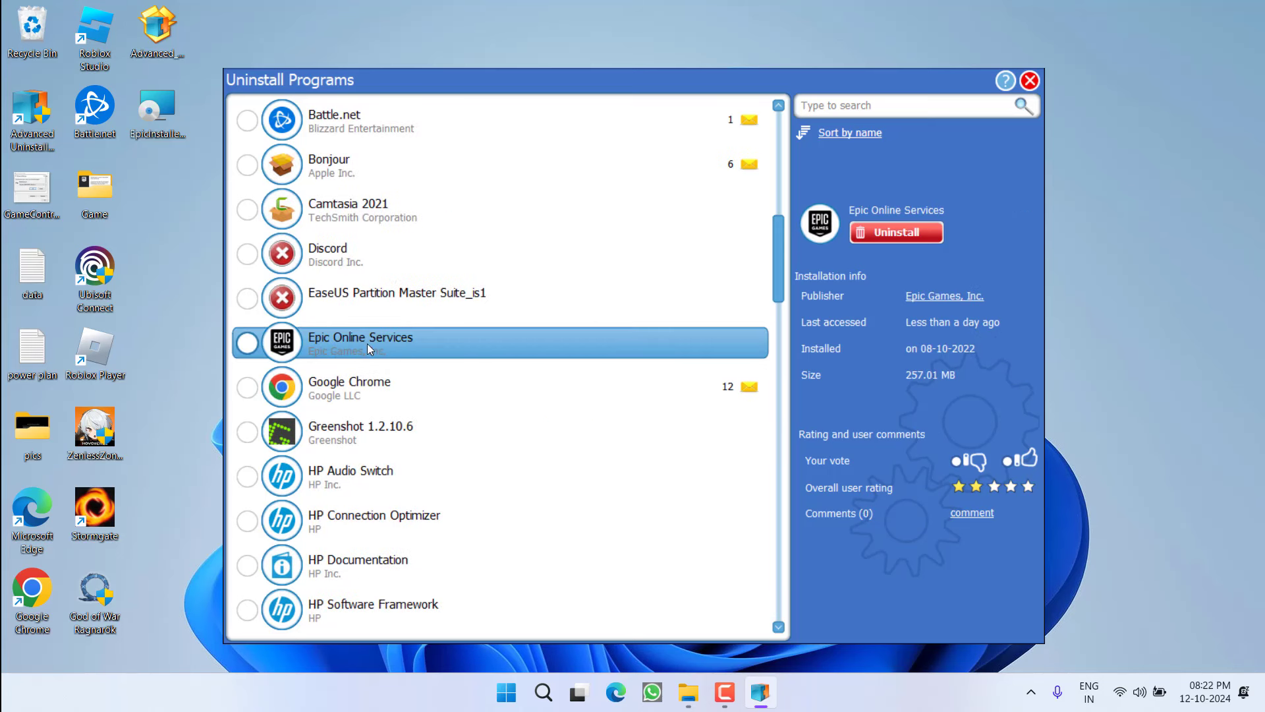
{"action": "left_click", "coordinate": [248, 343]}
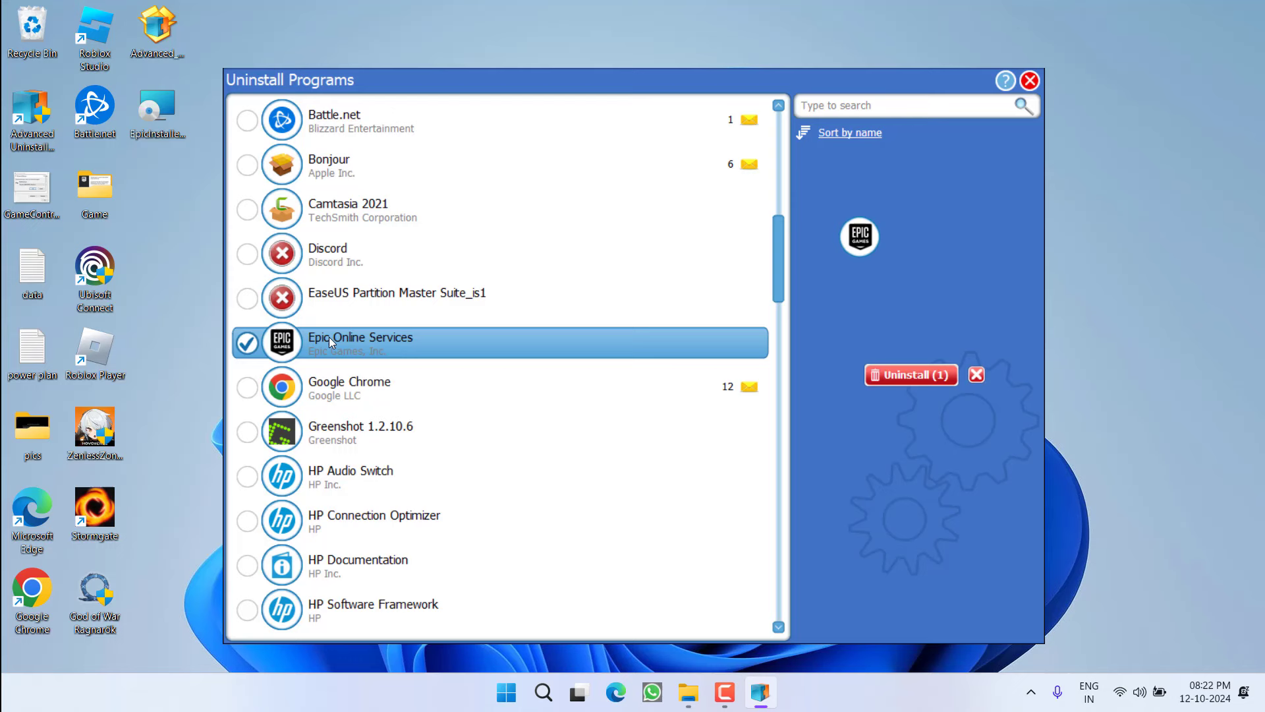
Step: Uninstall it with leftover scanning, deleting 4 leftover files and 3 registry entries
{"action": "left_click", "coordinate": [915, 374]}
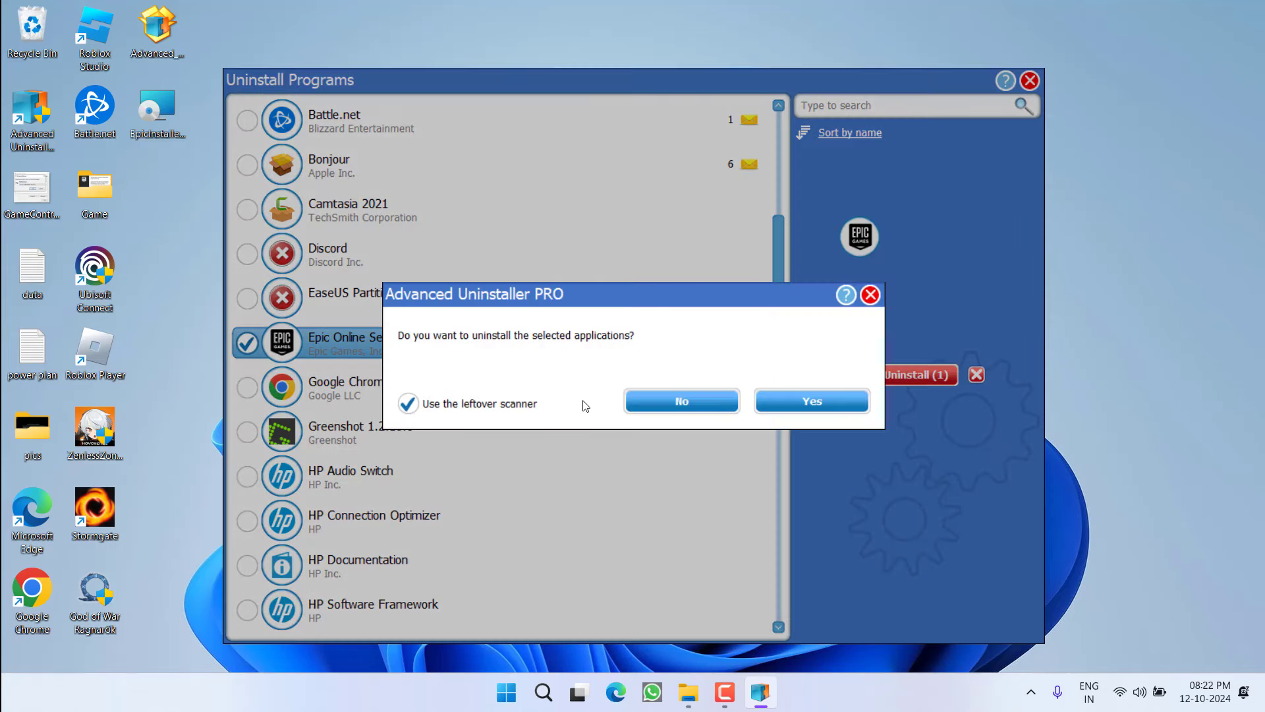
{"action": "left_click", "coordinate": [792, 402]}
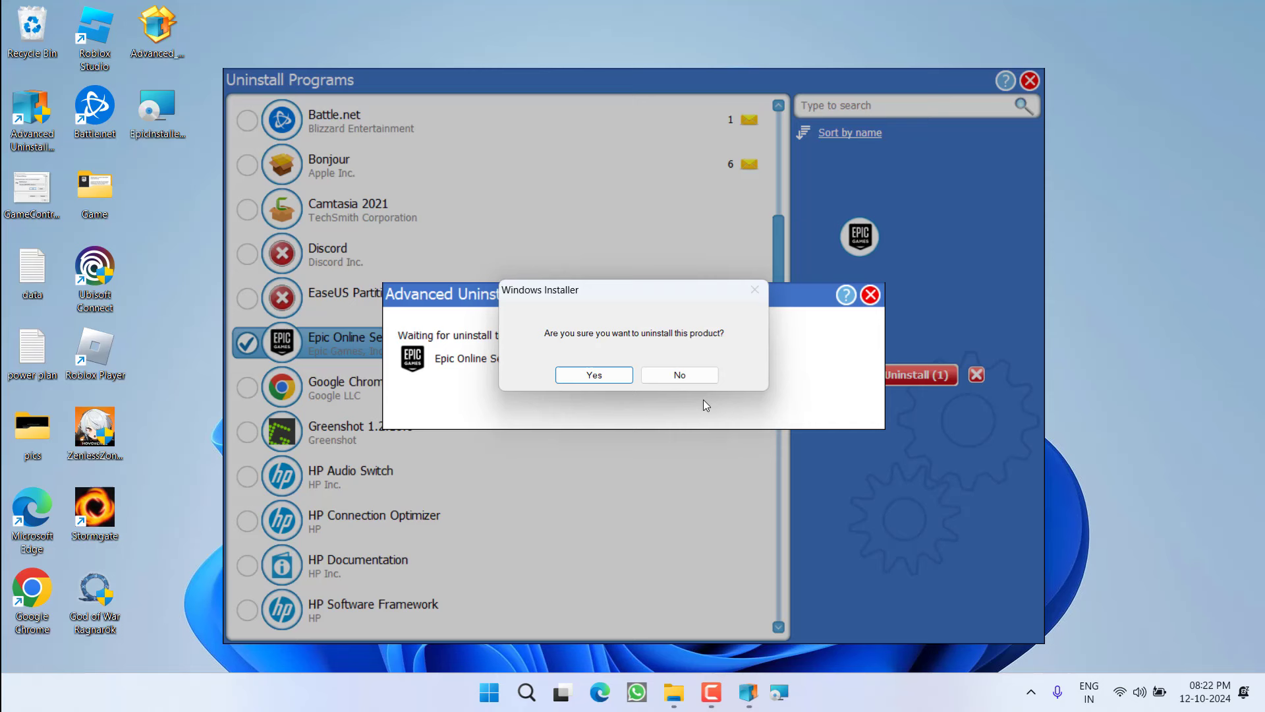
{"action": "left_click", "coordinate": [593, 373]}
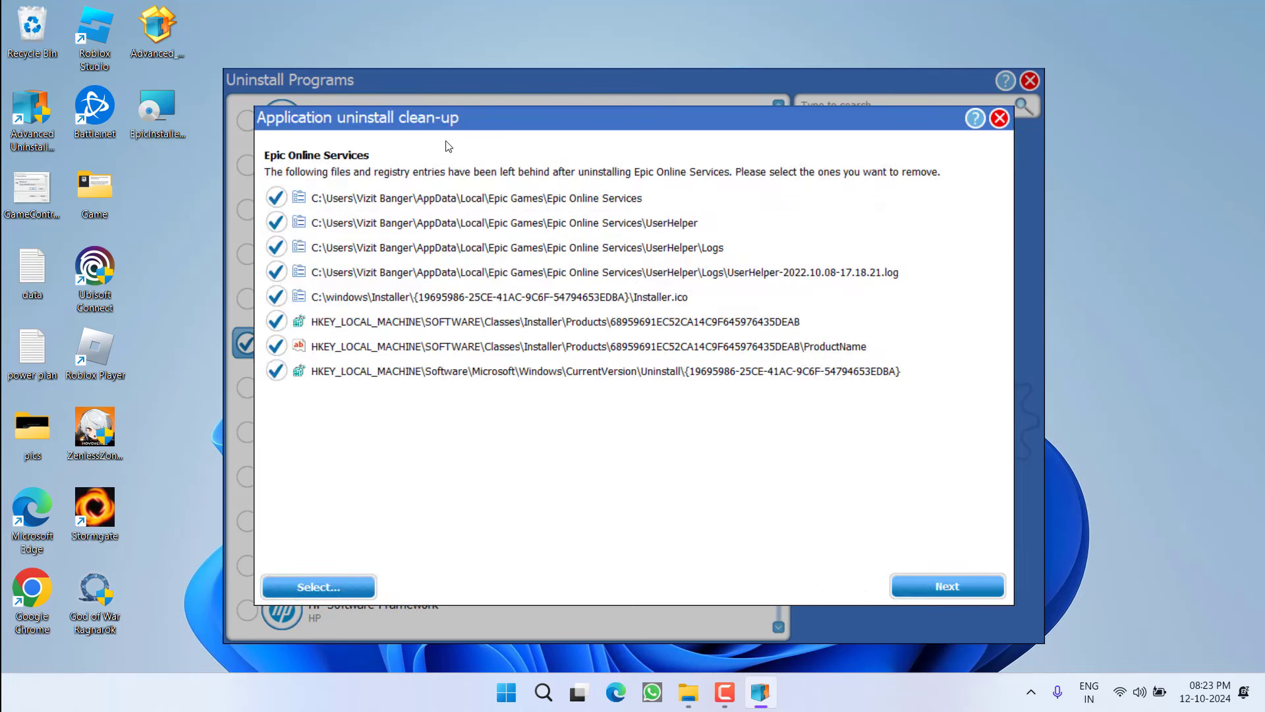
{"action": "left_click", "coordinate": [943, 587]}
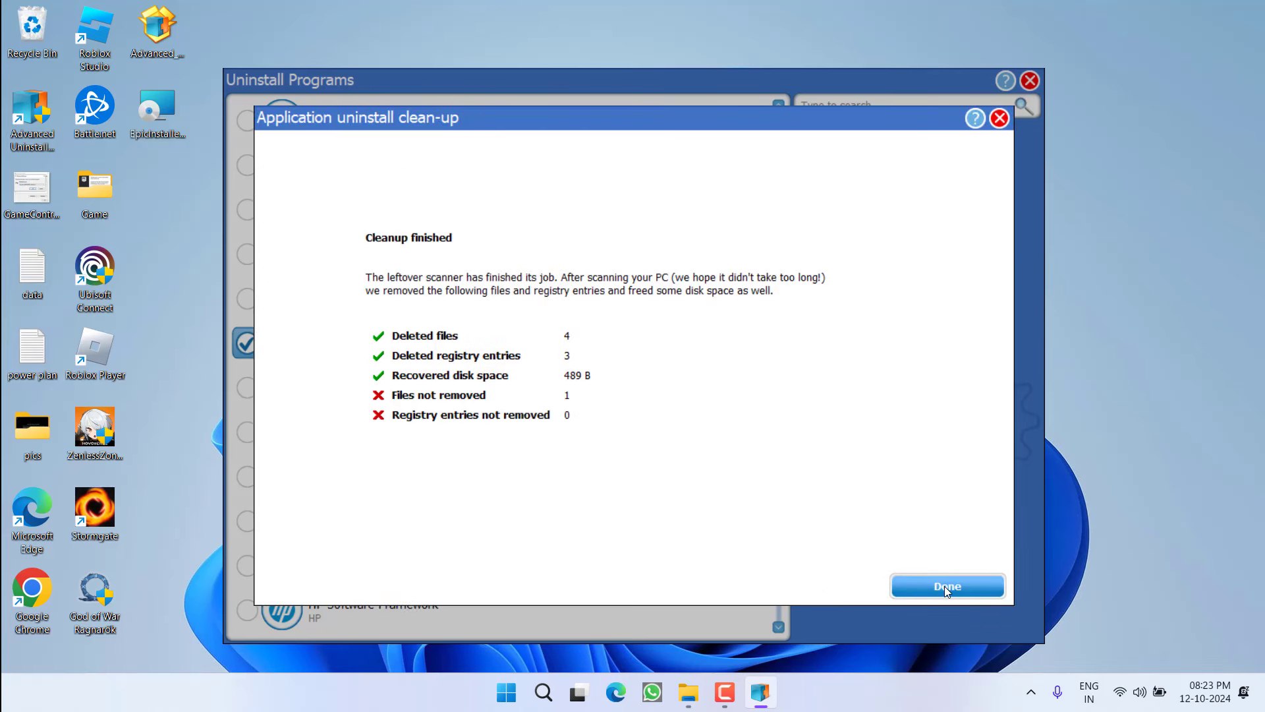
{"action": "left_click", "coordinate": [943, 586]}
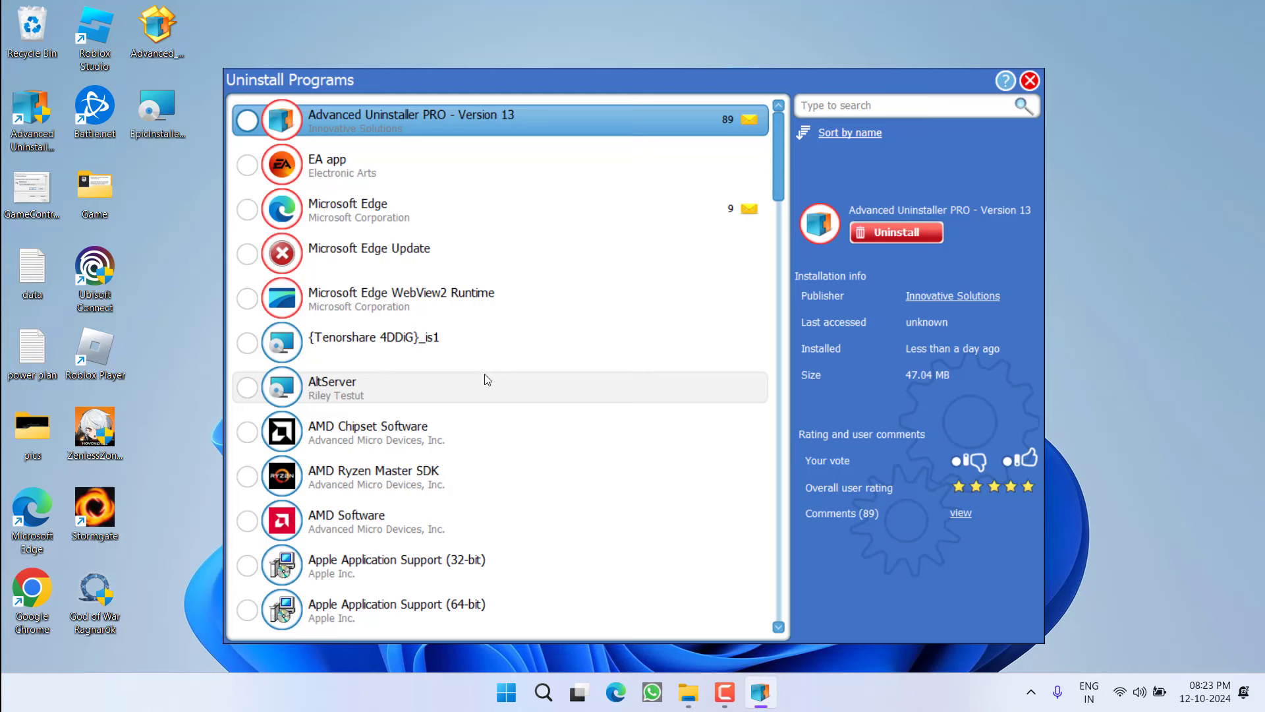
Step: Check that no Epic entries remain under E, then close the Uninstall Programs window
{"action": "key", "text": "Down"}
{"action": "key", "text": "e"}
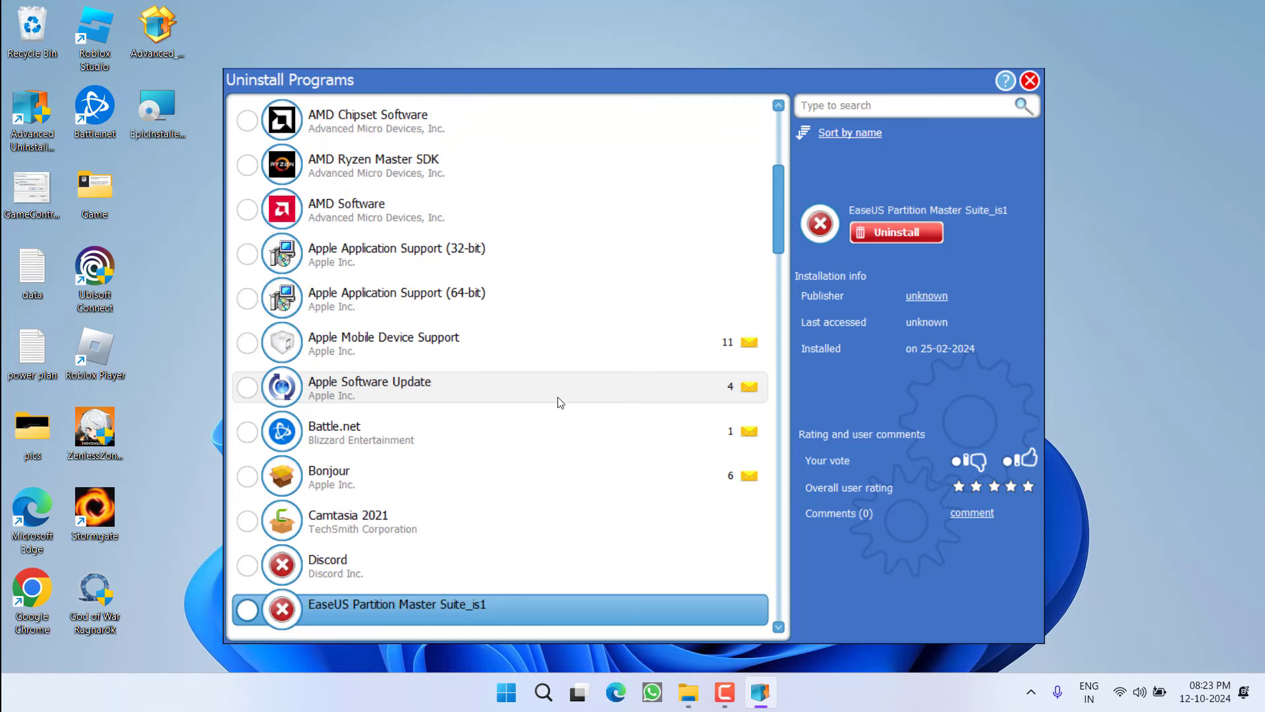
{"action": "scroll", "coordinate": [560, 403], "scroll_direction": "down", "scroll_amount": 3}
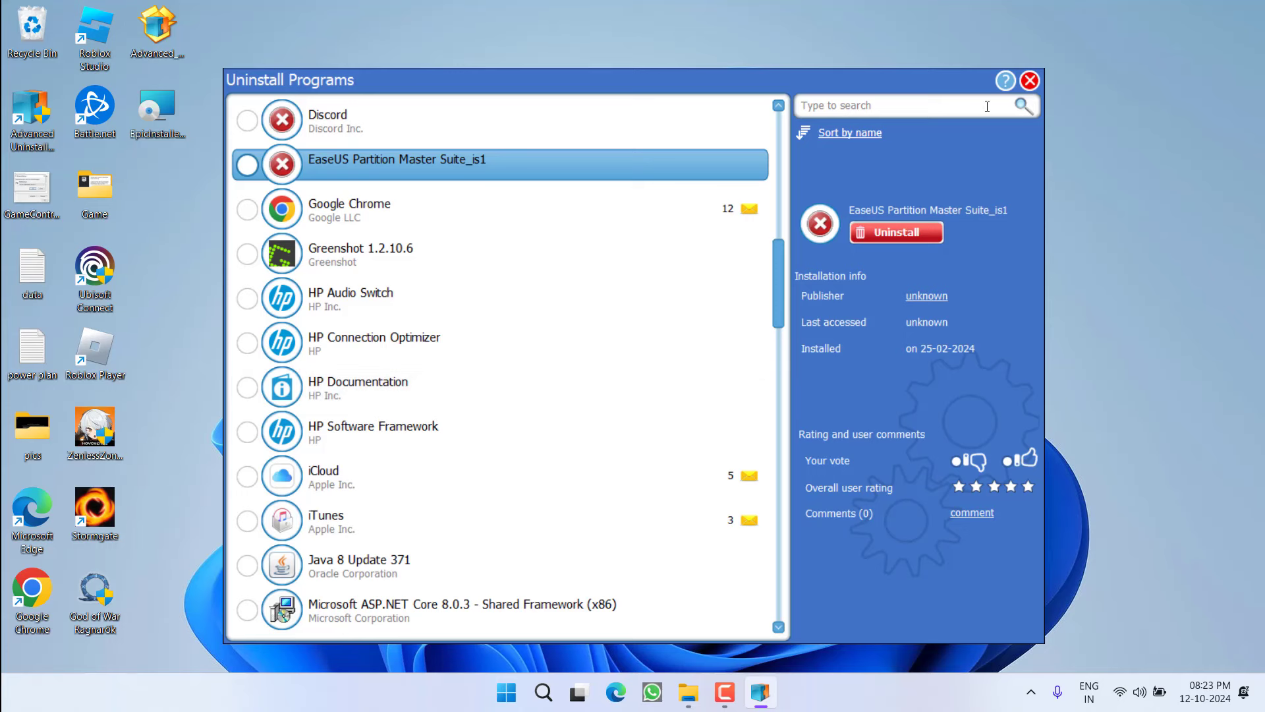
{"action": "left_click", "coordinate": [1029, 80]}
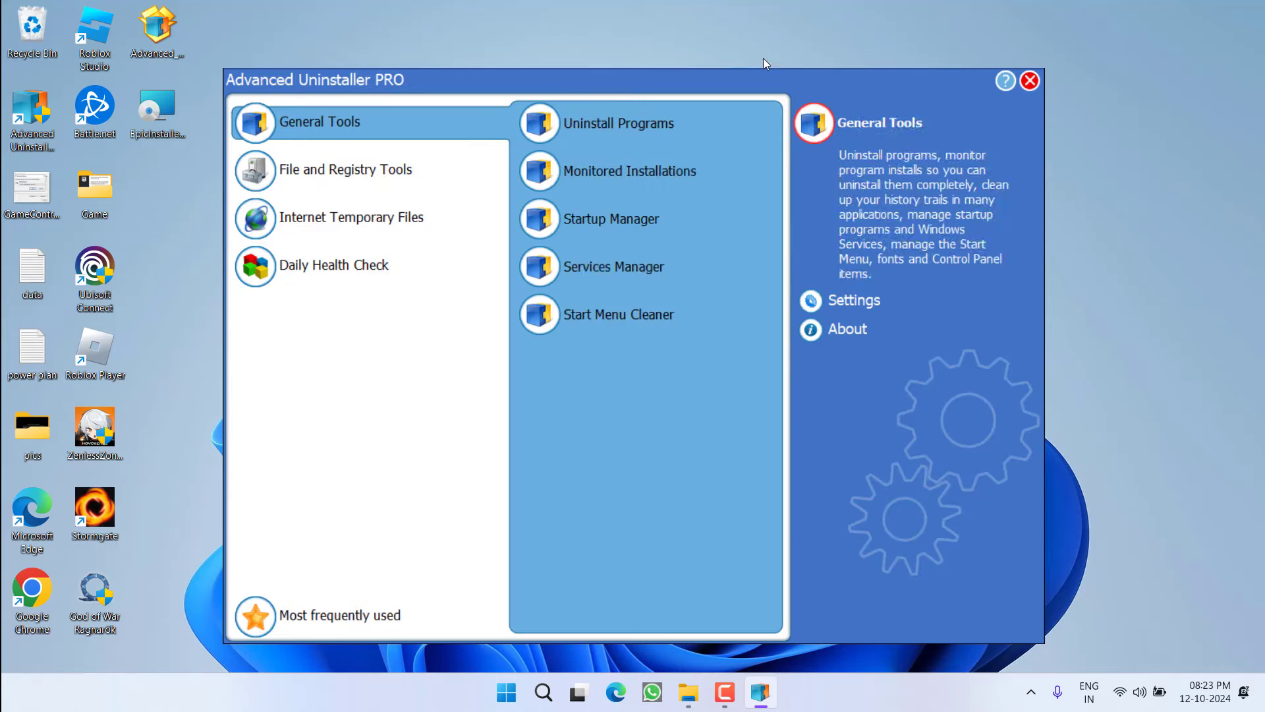
Step: Close Advanced Uninstaller PRO and install the launcher to its default folder, approving both UAC prompts
{"action": "left_click", "coordinate": [1029, 81]}
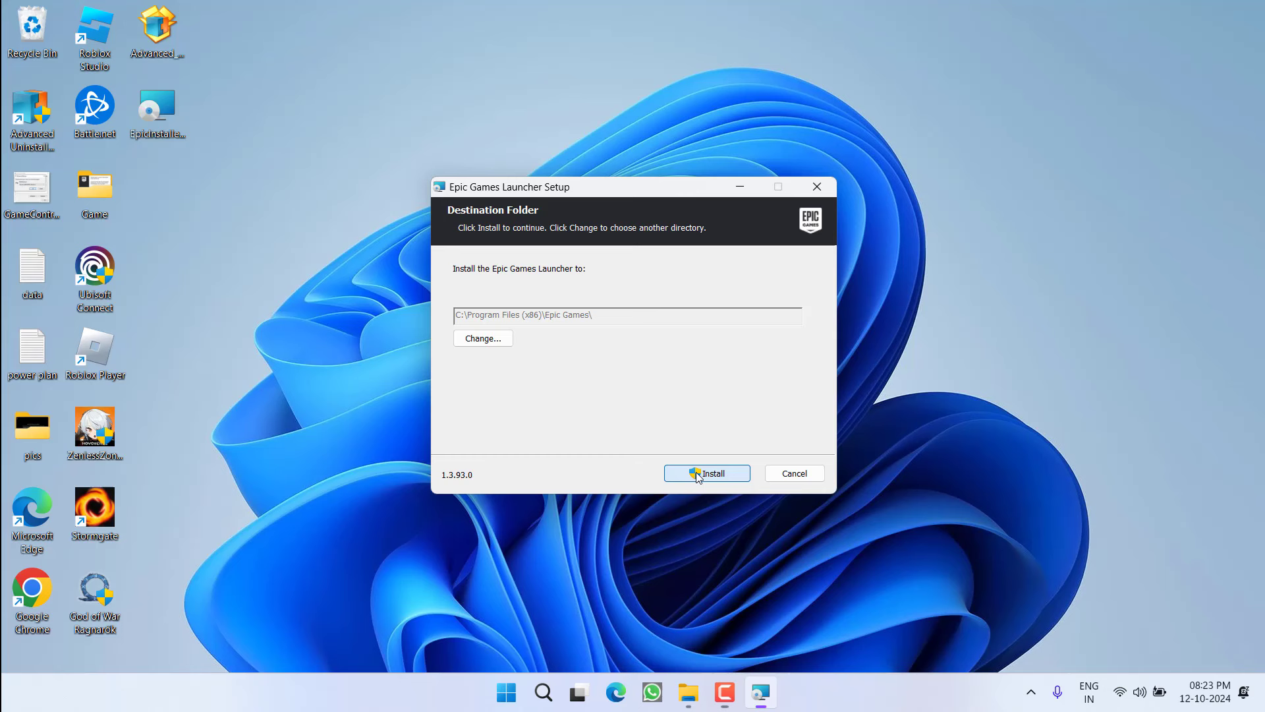
{"action": "left_click", "coordinate": [699, 473]}
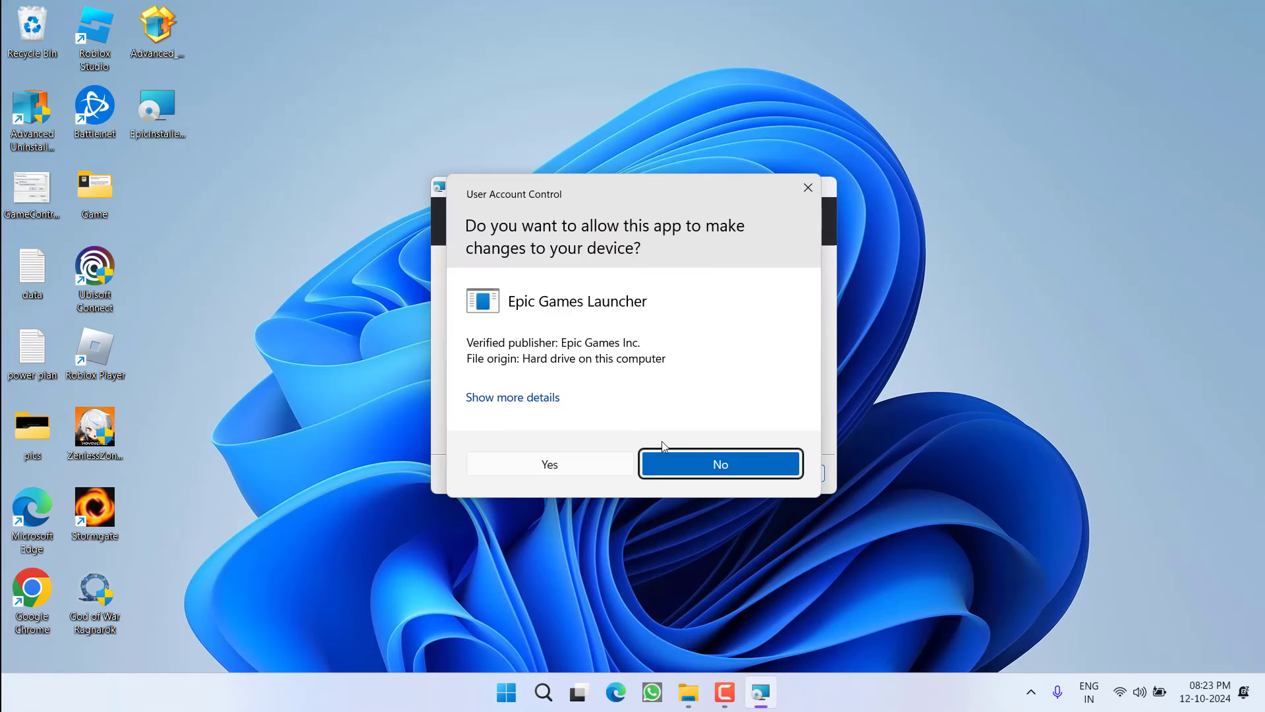
{"action": "left_click", "coordinate": [659, 451]}
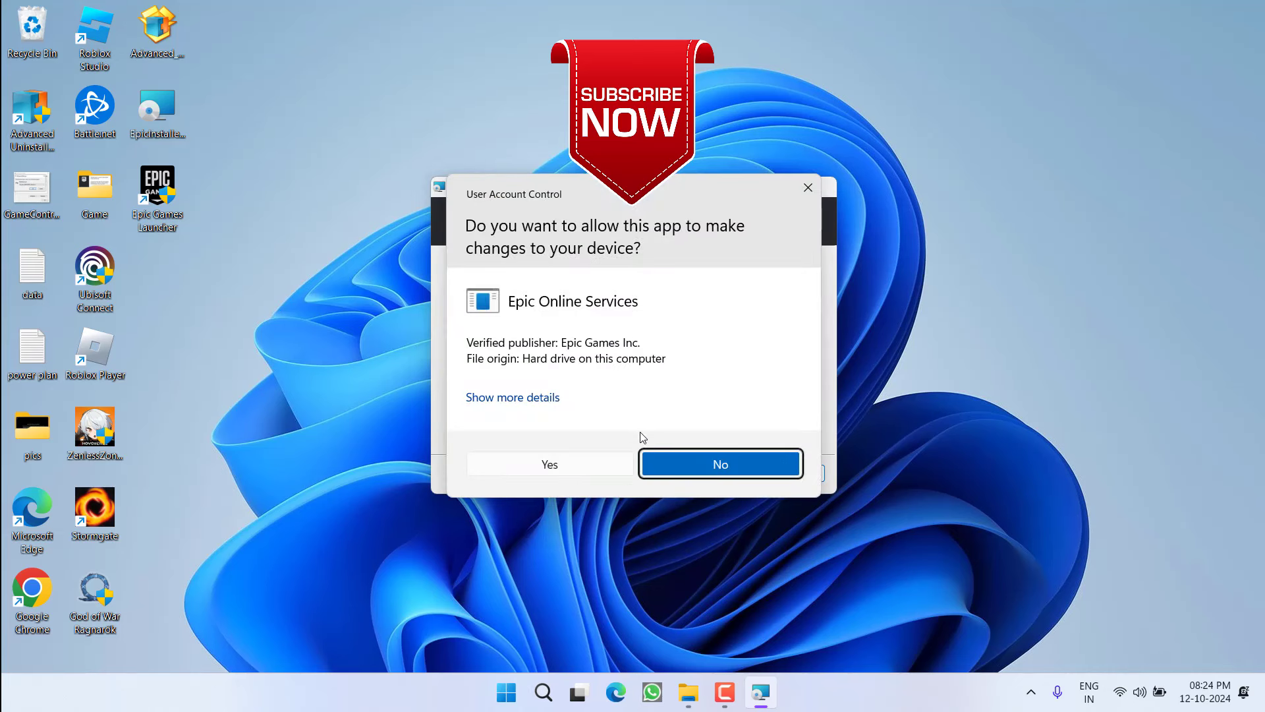
{"action": "left_click", "coordinate": [595, 472]}
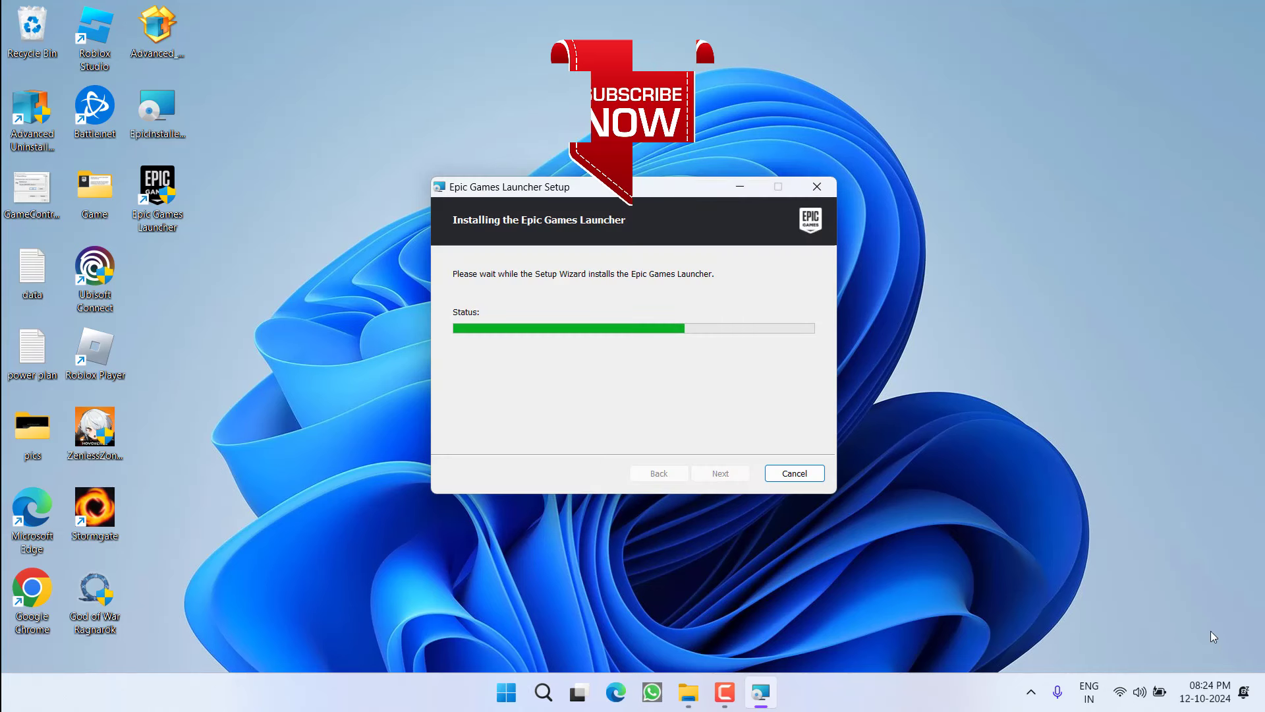